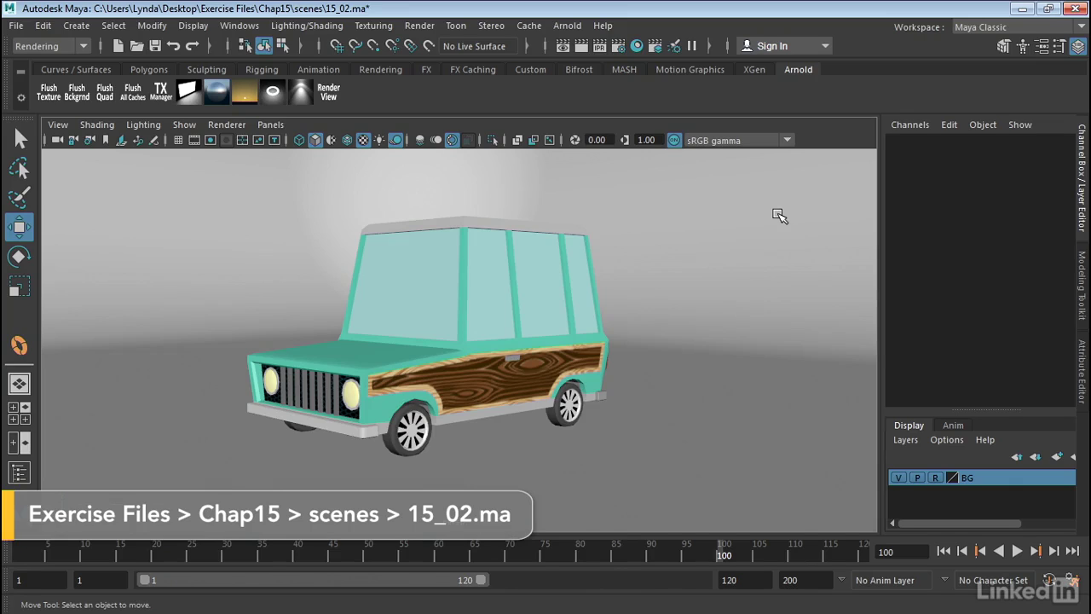
Tear the Arnold Lights menu off into a floating window and drag it aside.
click(568, 26)
mouse_move(588, 91)
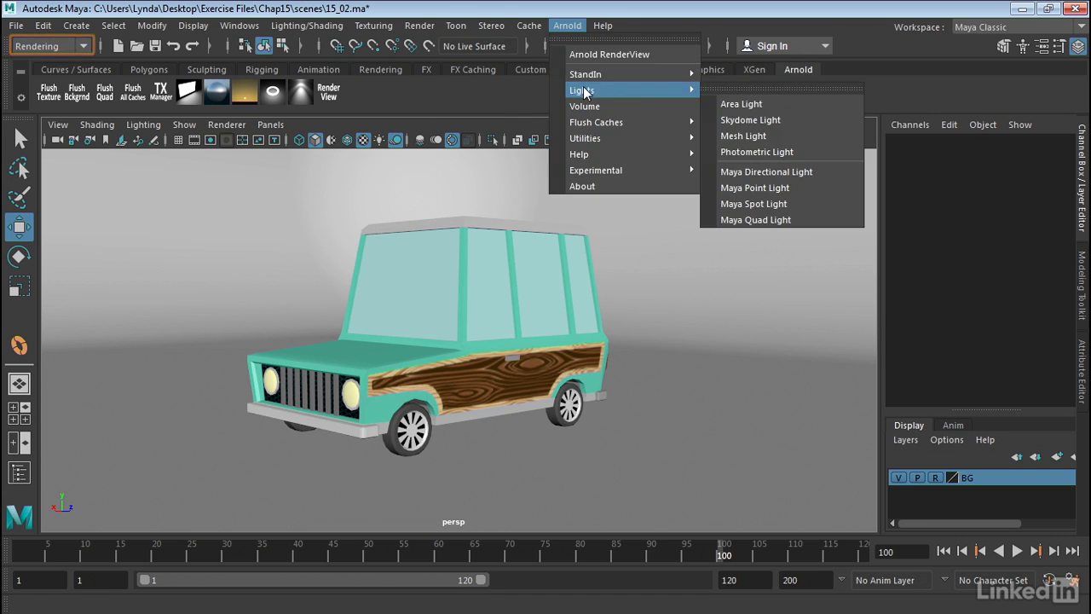
click(711, 89)
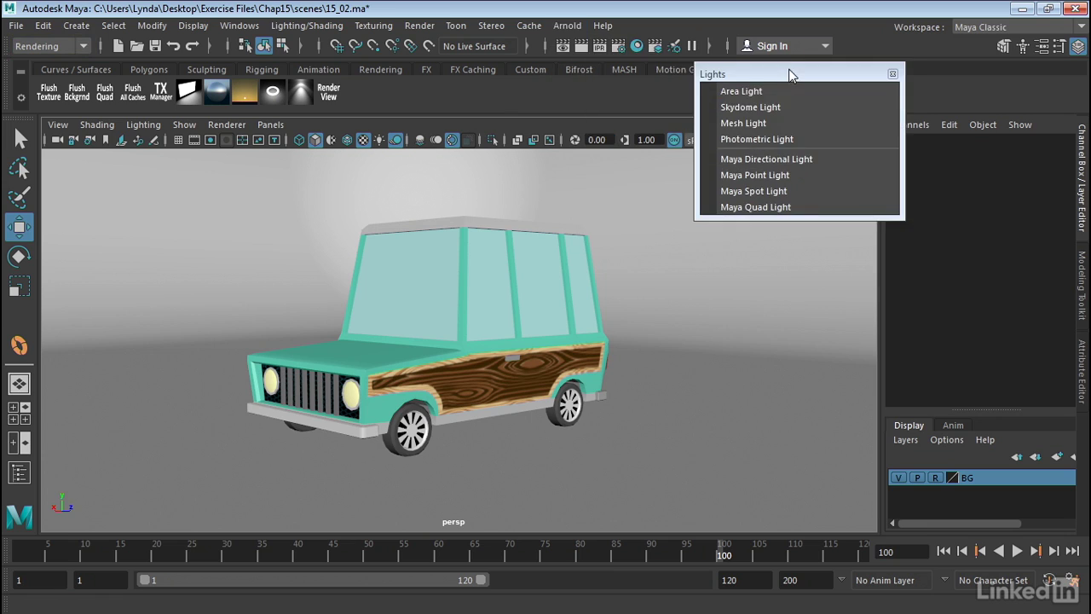
drag(790, 72, 894, 96)
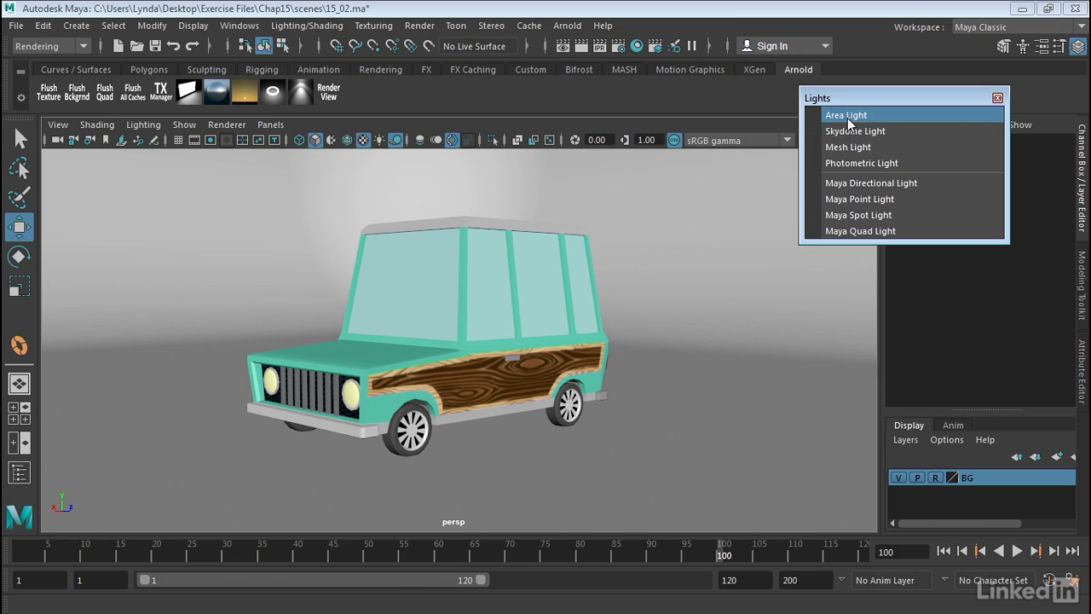
Create an Arnold area light and move it up beside the car's rear.
click(848, 120)
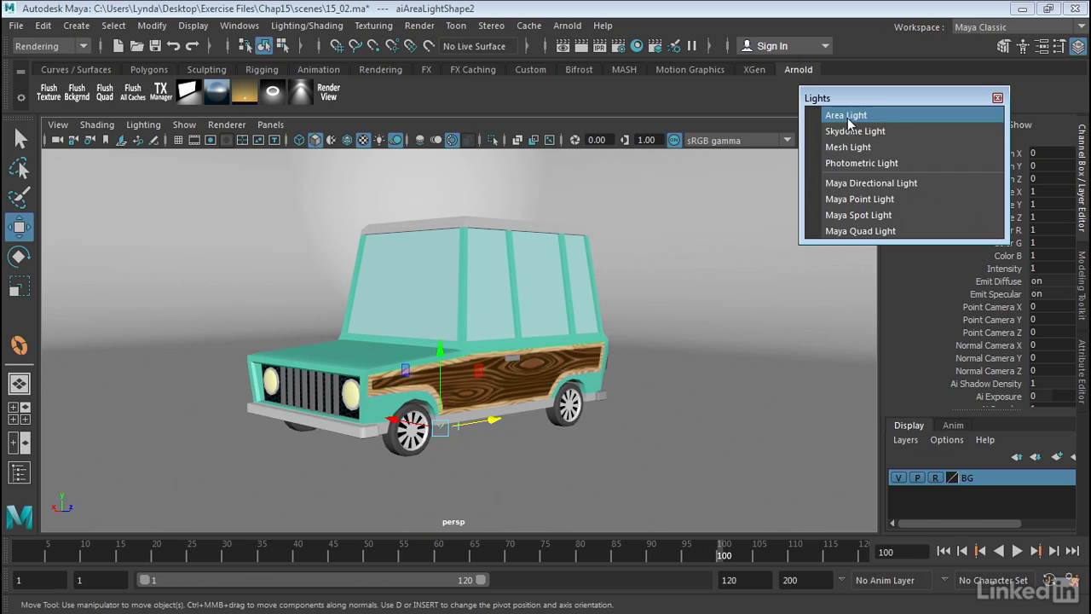
click(997, 98)
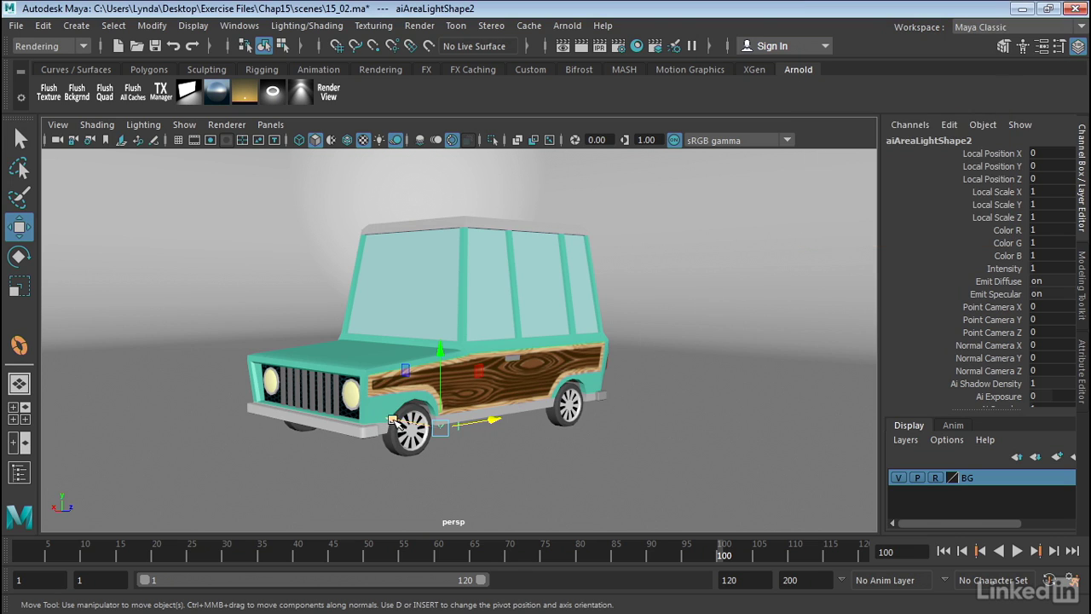
middle_drag(394, 419, 580, 484)
drag(661, 390, 597, 285)
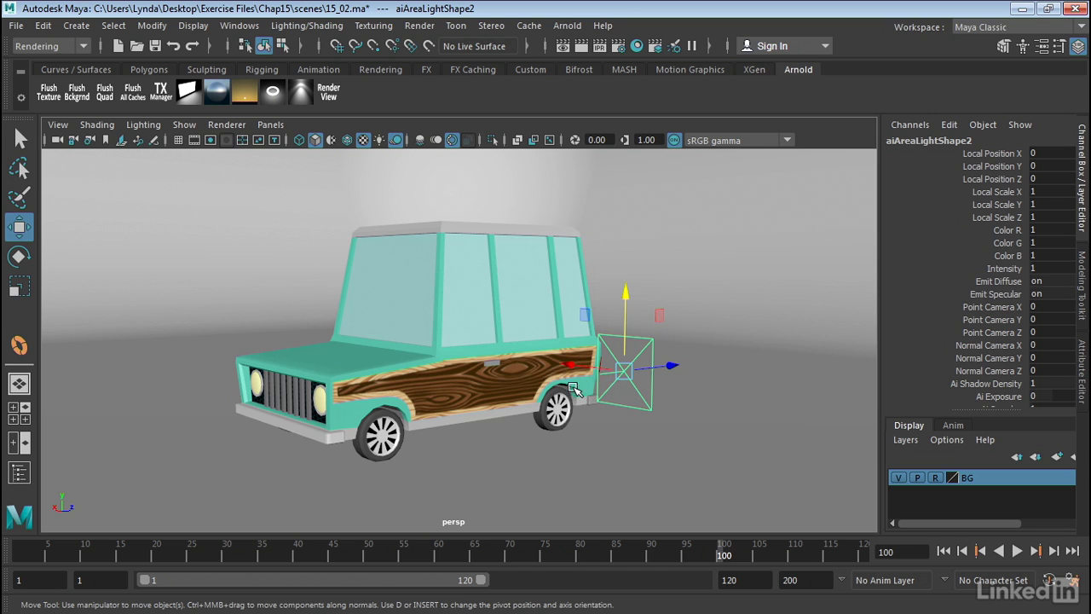
Rotate the area light toward the car and switch to the four-view layout.
key(e)
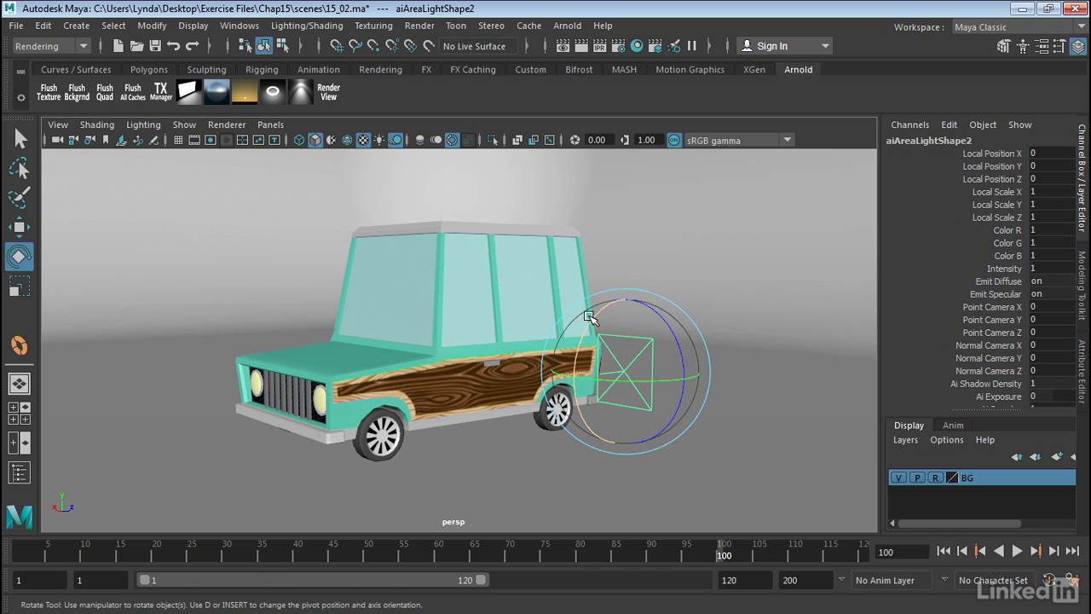
drag(594, 323, 584, 423)
alt+drag(758, 430, 774, 424)
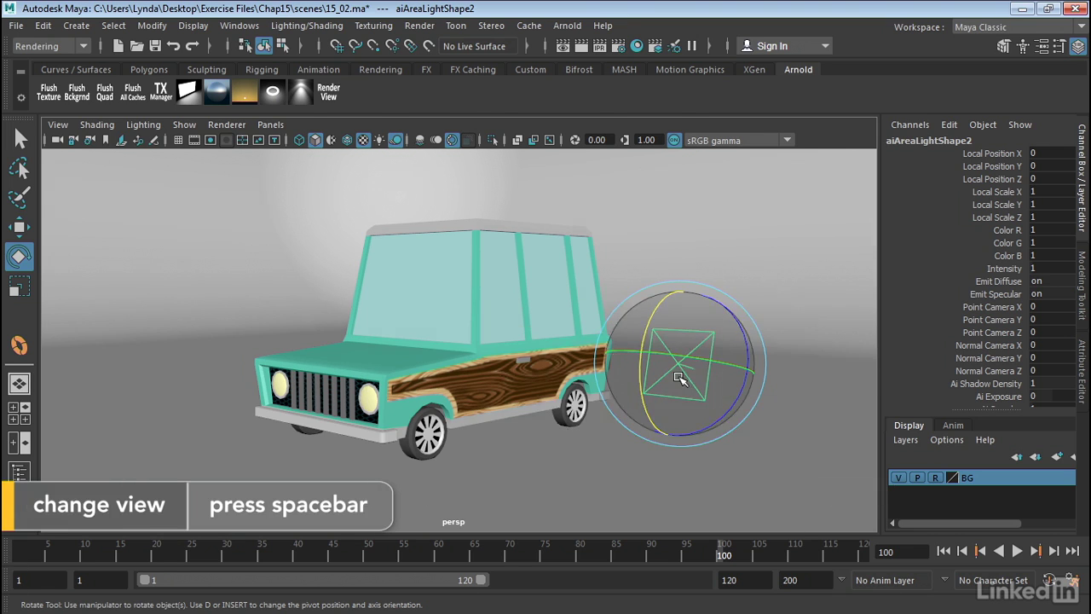
key(space)
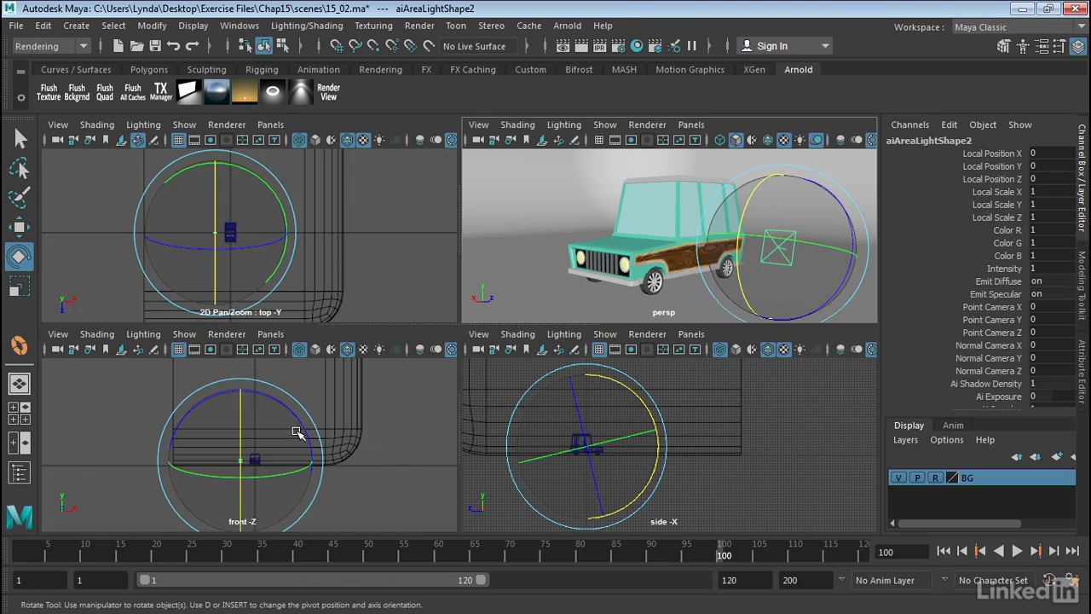
Move the area light up above the car in the front view.
alt+right_drag(295, 432, 451, 462)
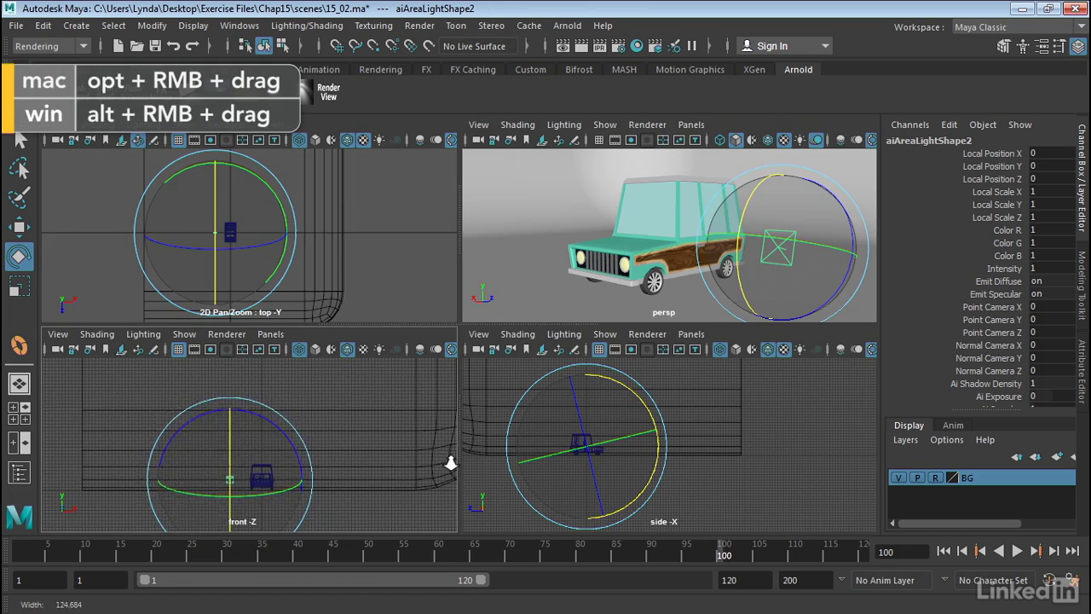
key(w)
drag(593, 443, 636, 422)
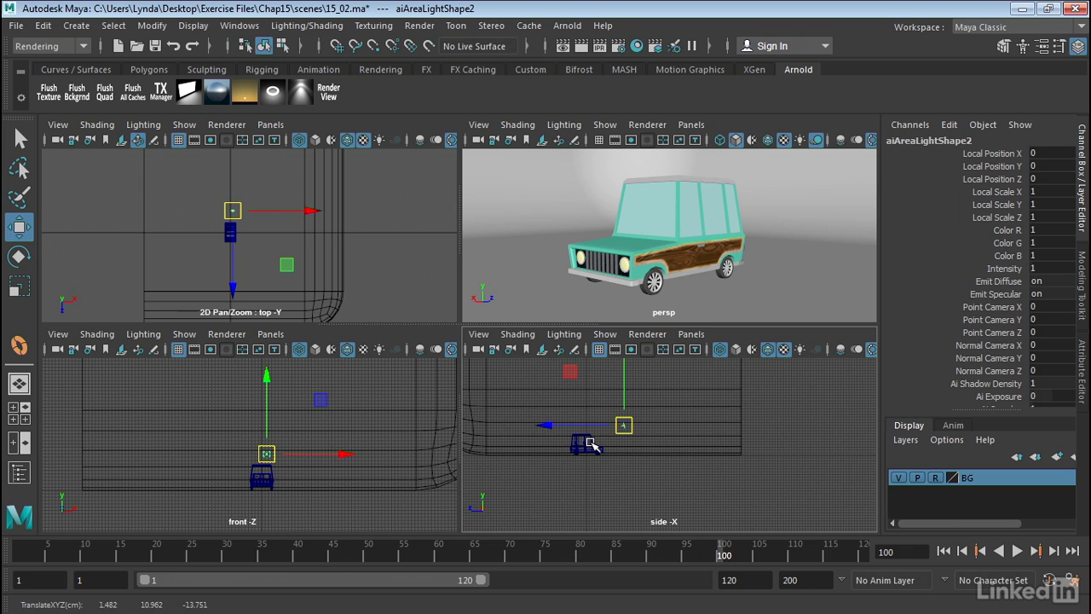
scroll(673, 417, up, 5)
alt+middle_drag(743, 511, 842, 476)
Tilt the area light down toward the car and scale it uniformly to about 4.2.
key(e)
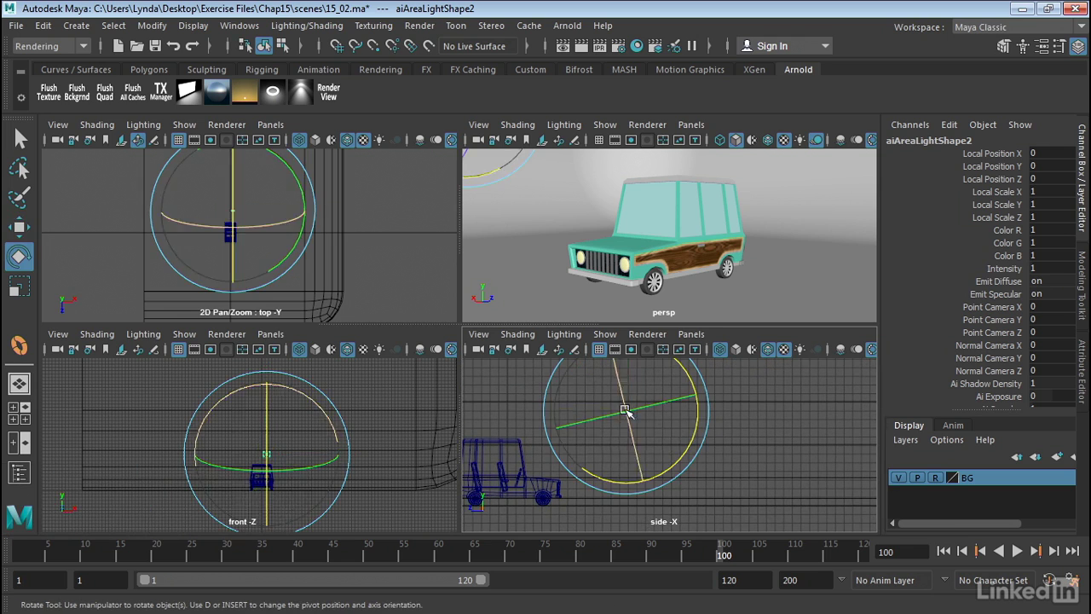
drag(693, 431, 682, 451)
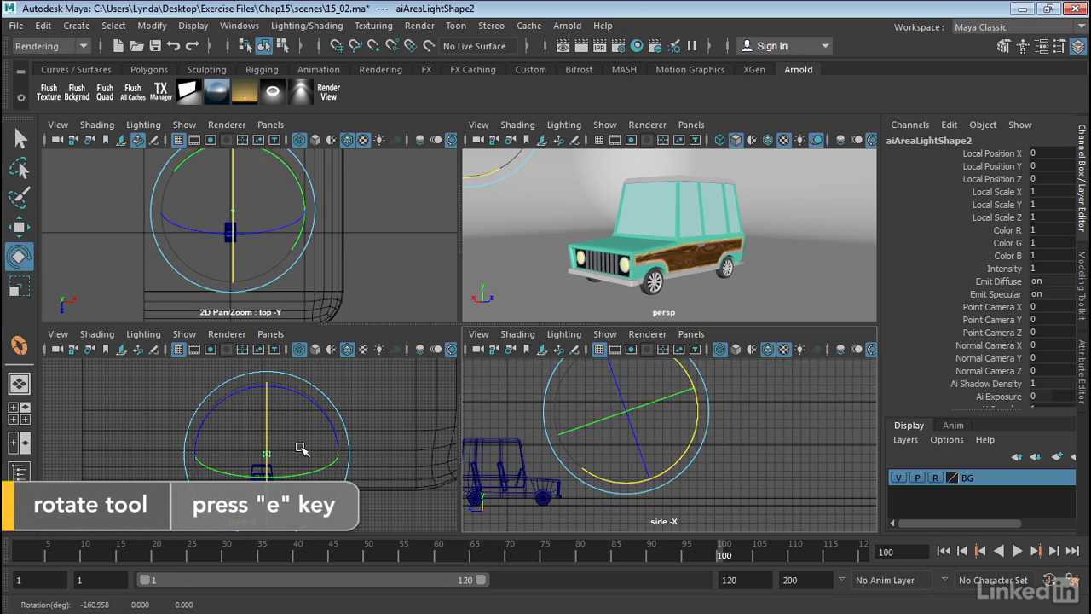
key(w)
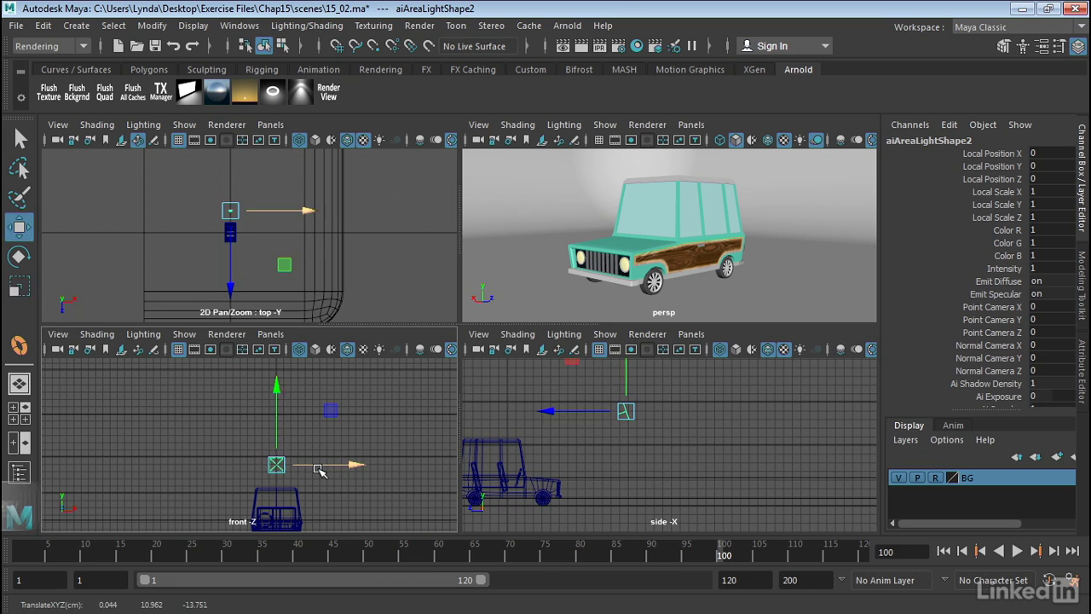
key(r)
drag(277, 463, 329, 440)
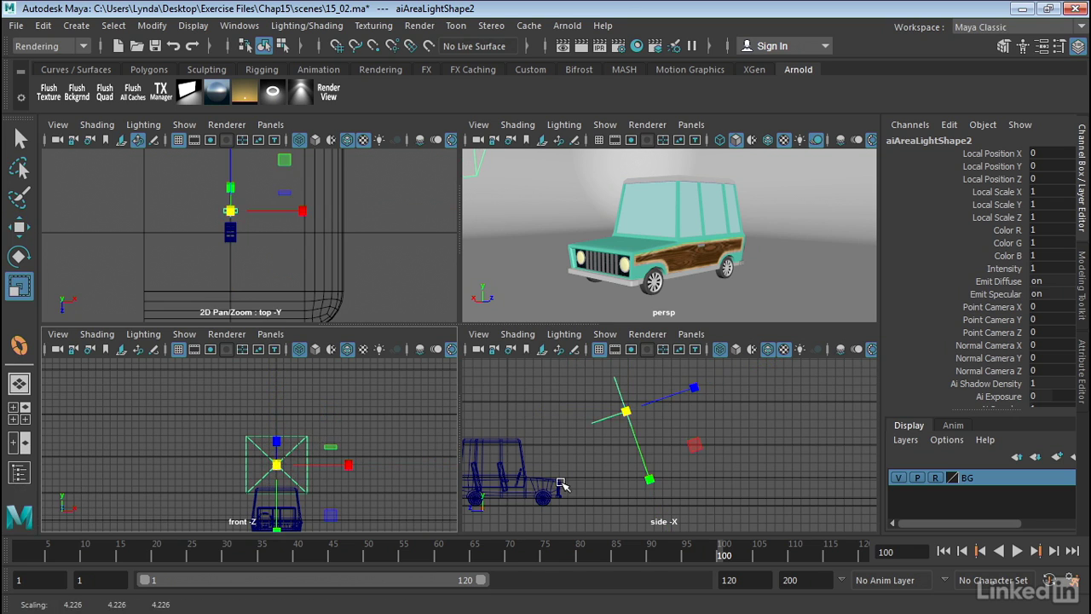
Set the area light's Intensity to 400 and nudge it slightly back and higher.
click(743, 442)
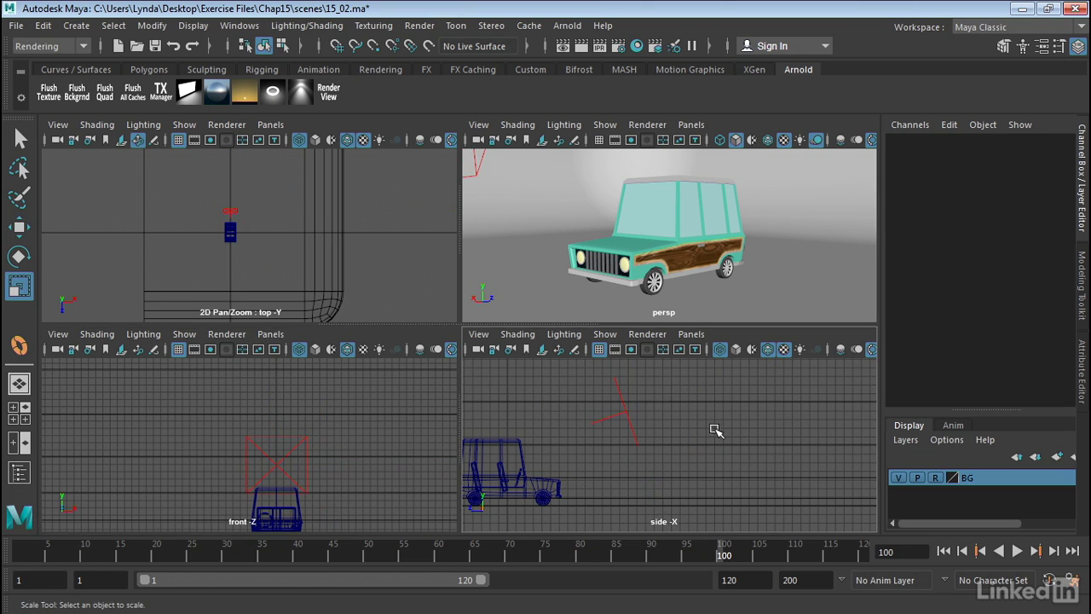
click(621, 385)
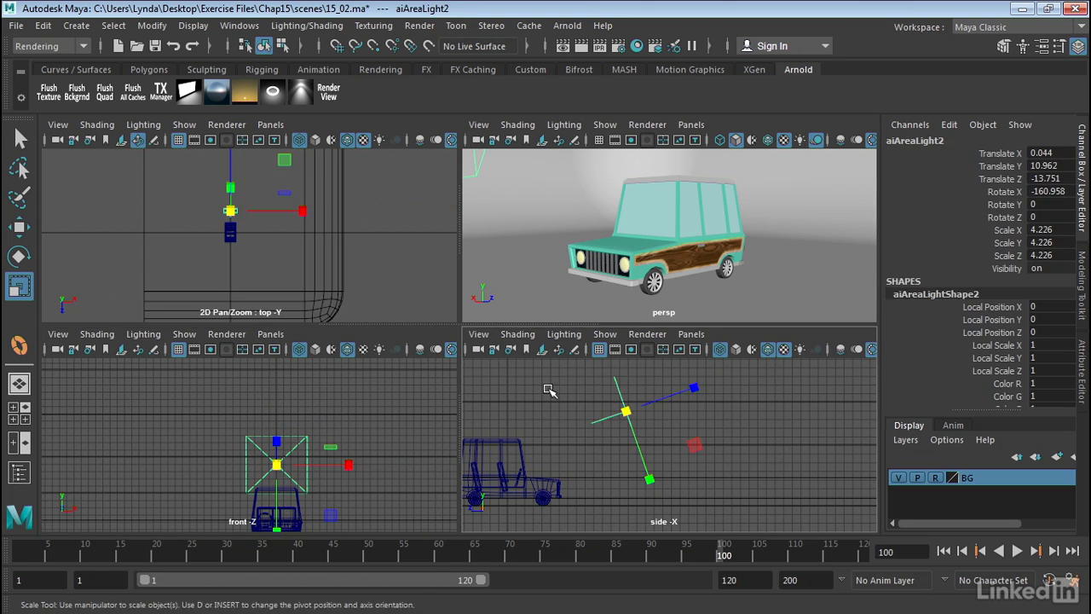
click(1081, 366)
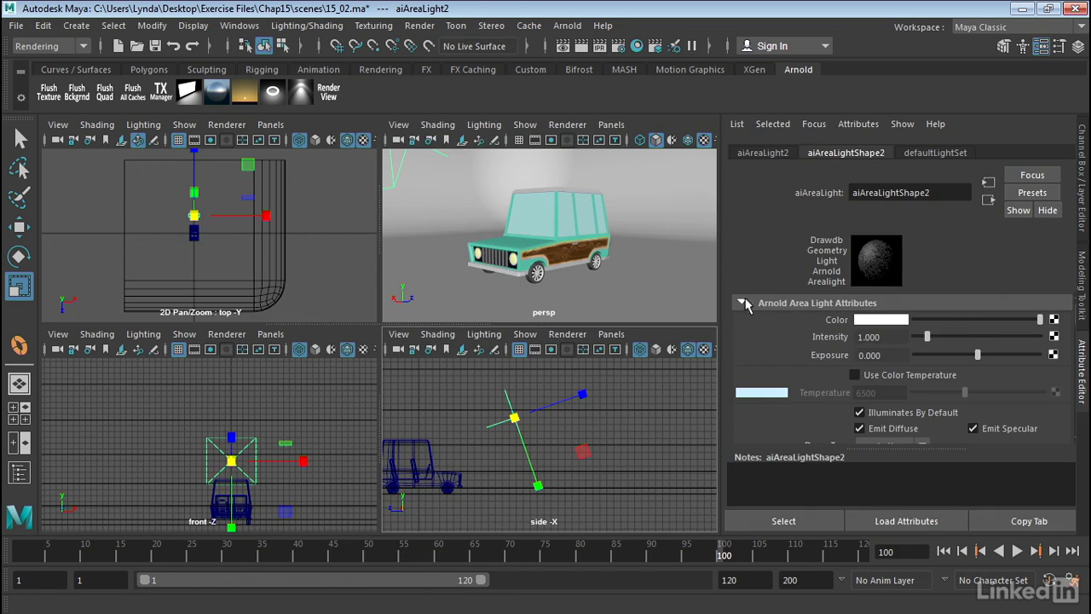
drag(888, 335, 849, 341)
text(400)
key(Return)
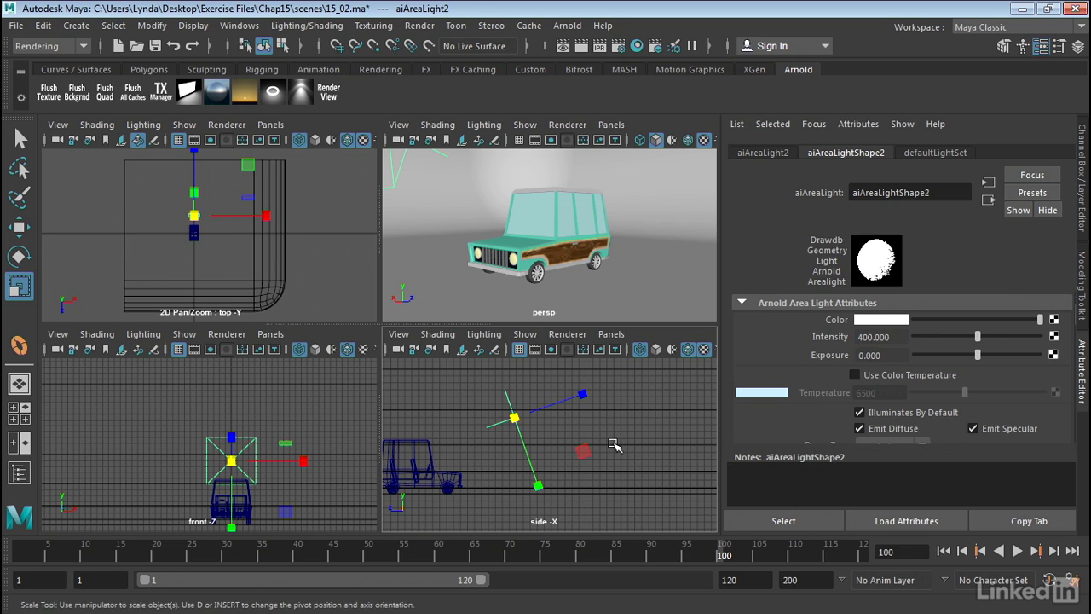
key(w)
drag(519, 416, 550, 409)
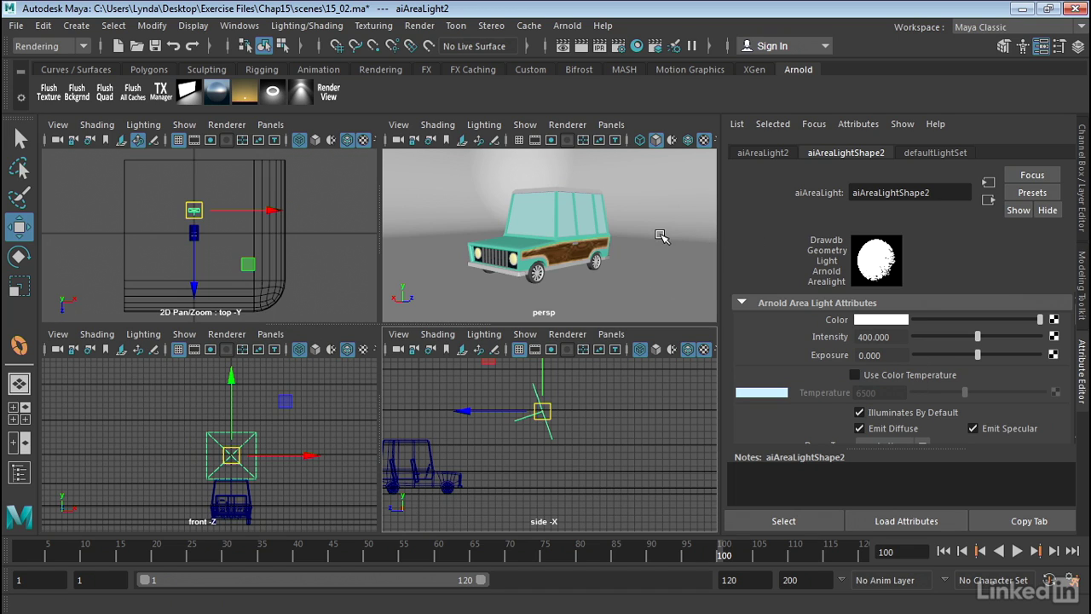
key(space)
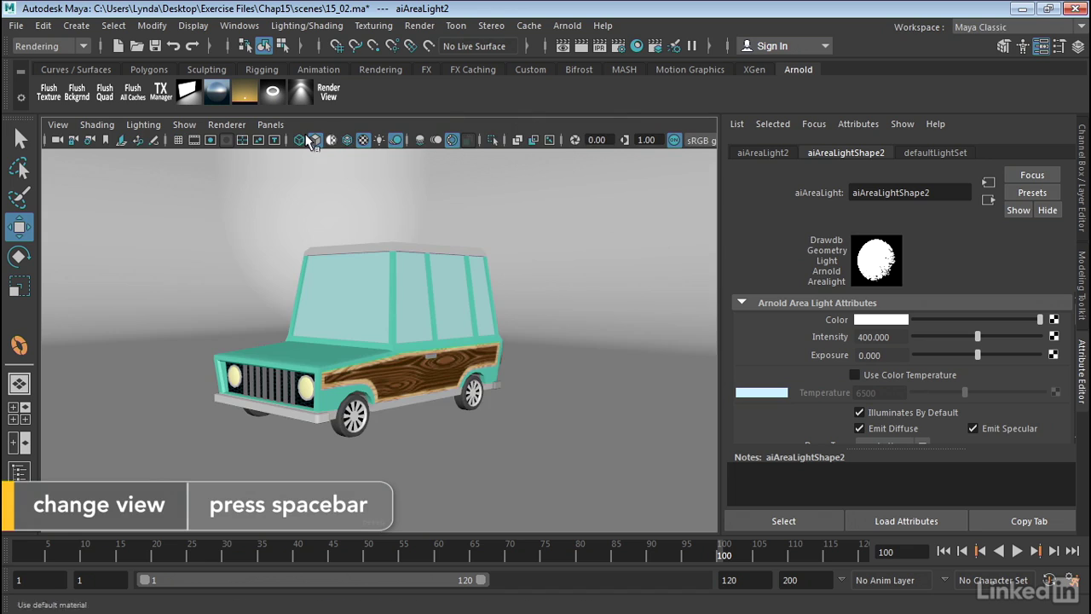
scroll(456, 246, up, 2)
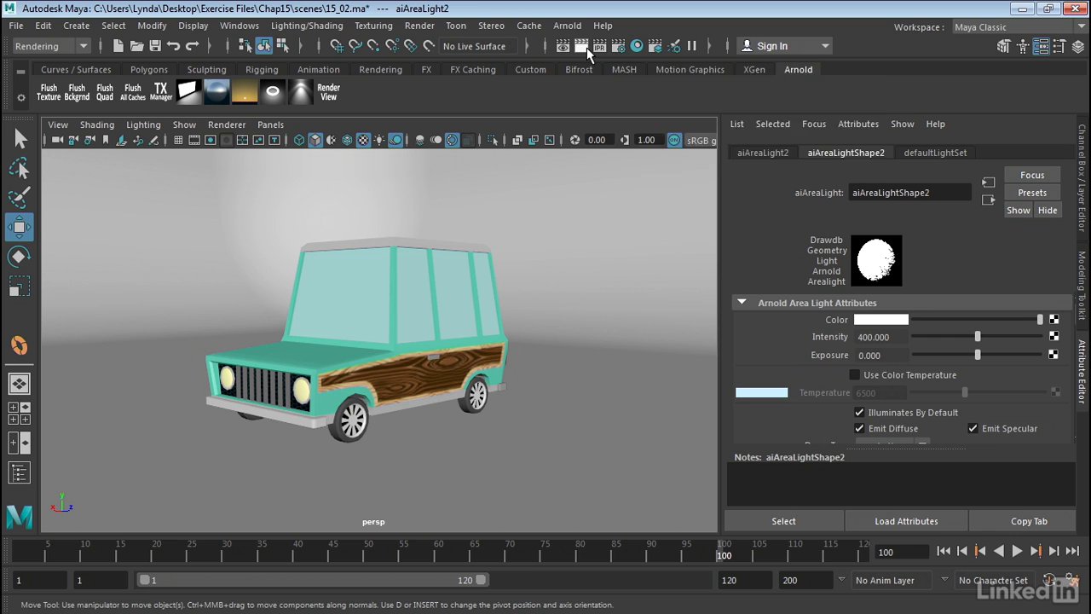
click(583, 47)
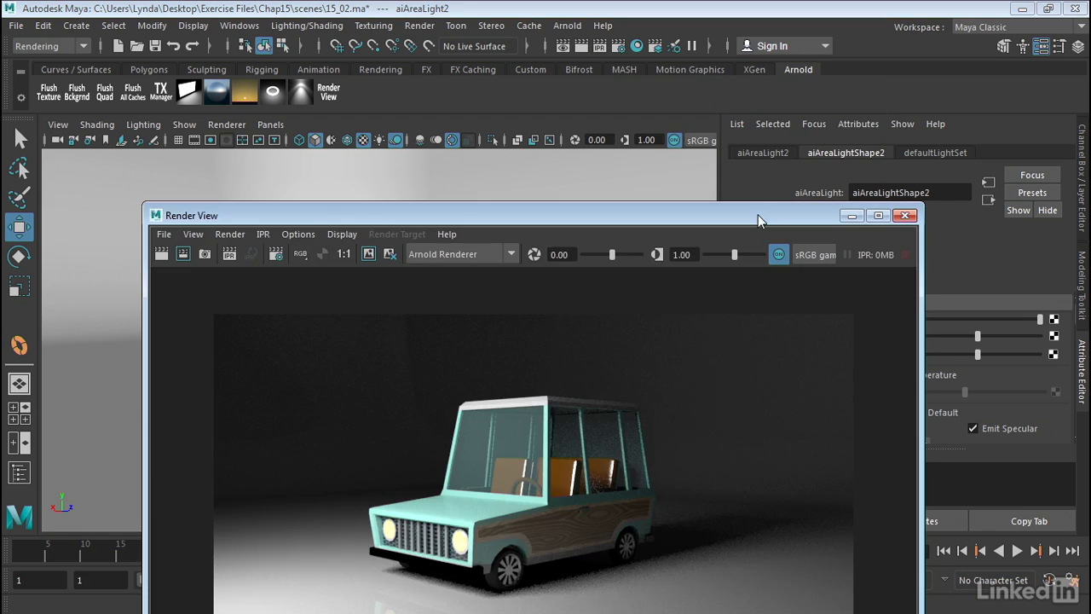
drag(758, 215, 772, 98)
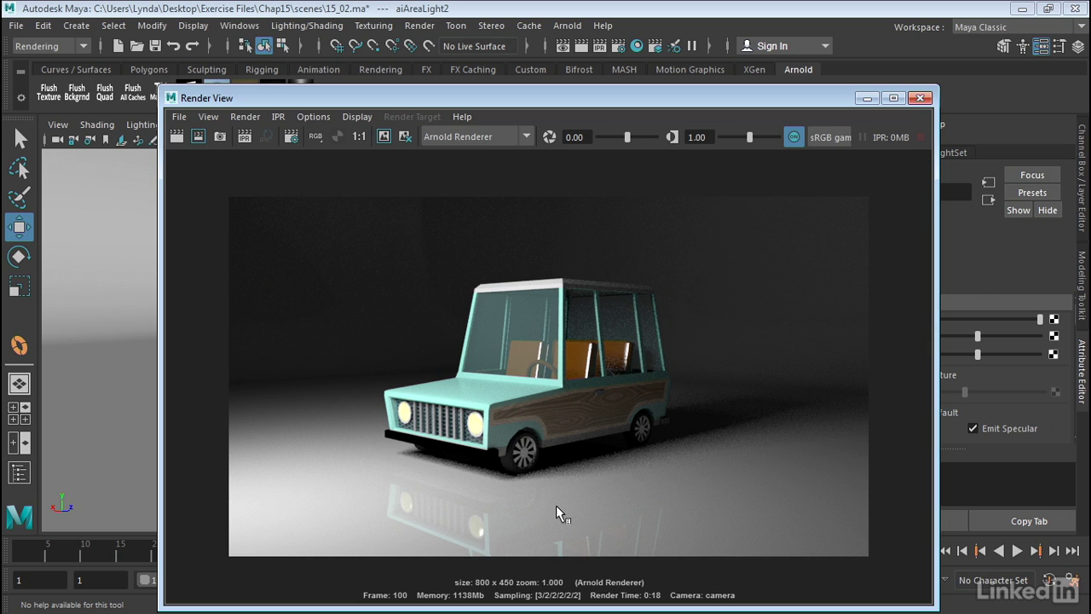
click(920, 98)
key(space)
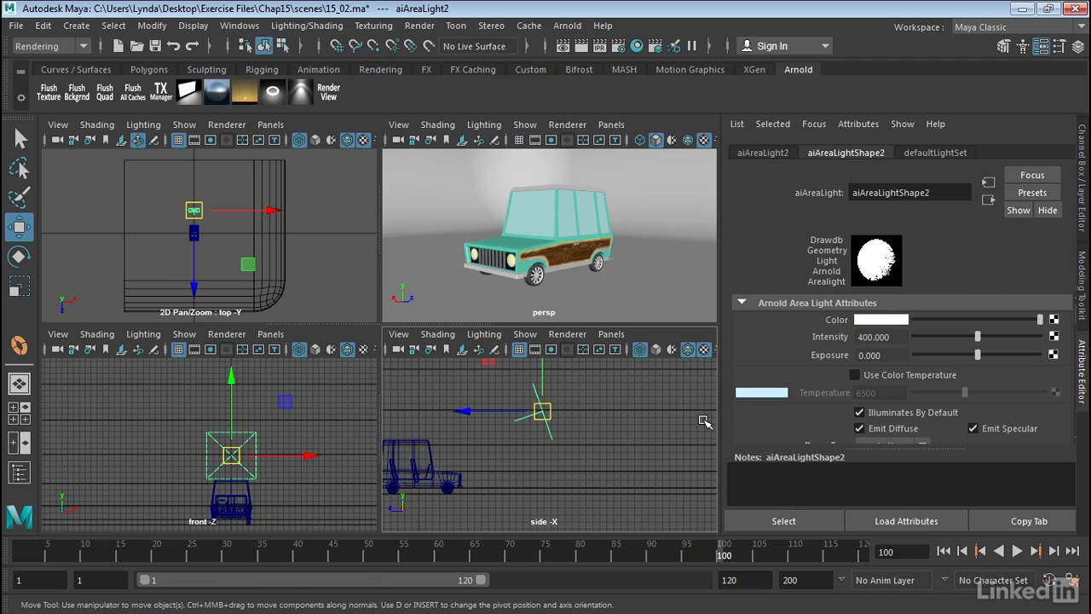
Deselect the light, zoom the top view, and switch to the Polygons shelf.
click(578, 421)
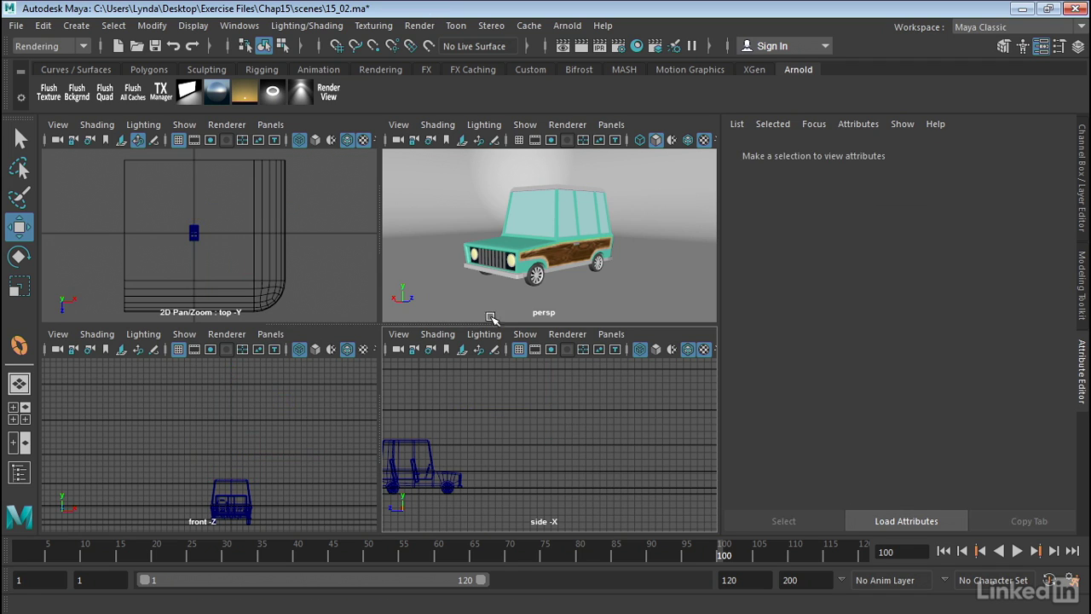
alt+right_drag(147, 231, 260, 230)
scroll(260, 230, up, 4)
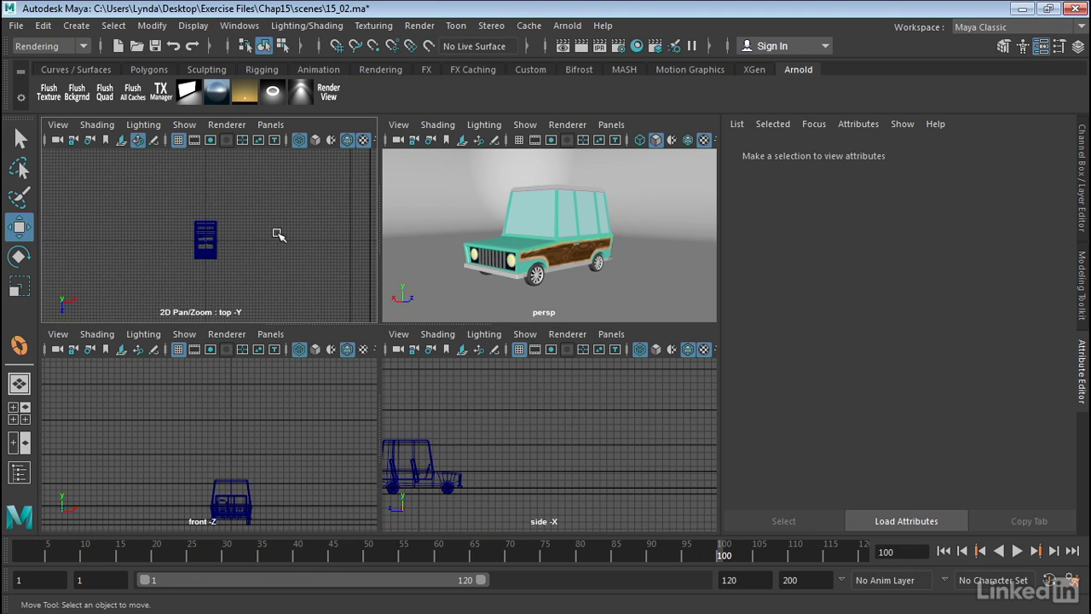
click(157, 72)
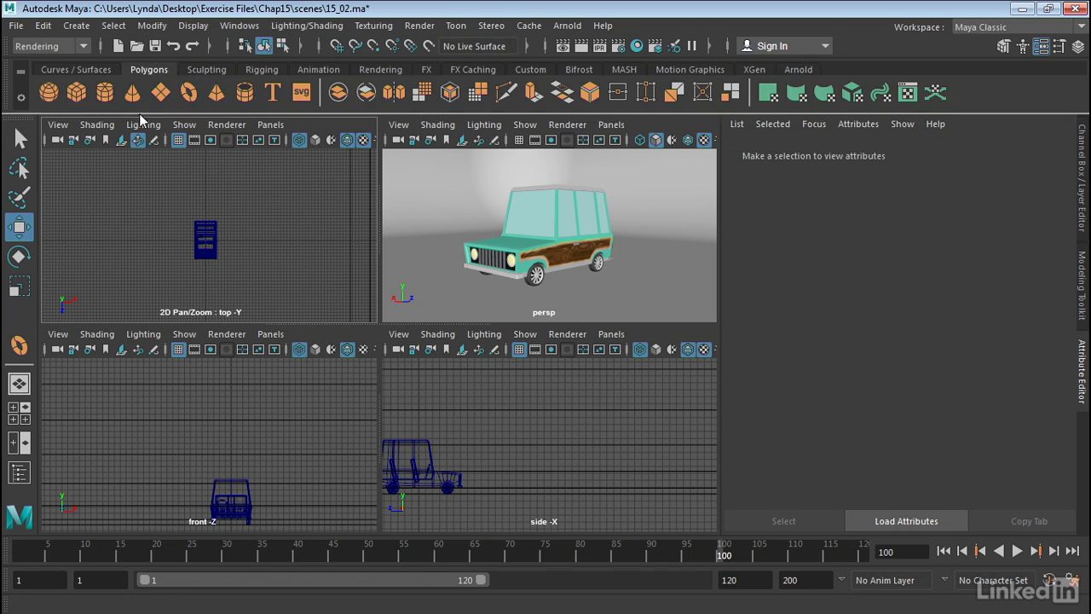
Draw a wide polygon torus around the car in the top view and thicken its tube.
click(189, 92)
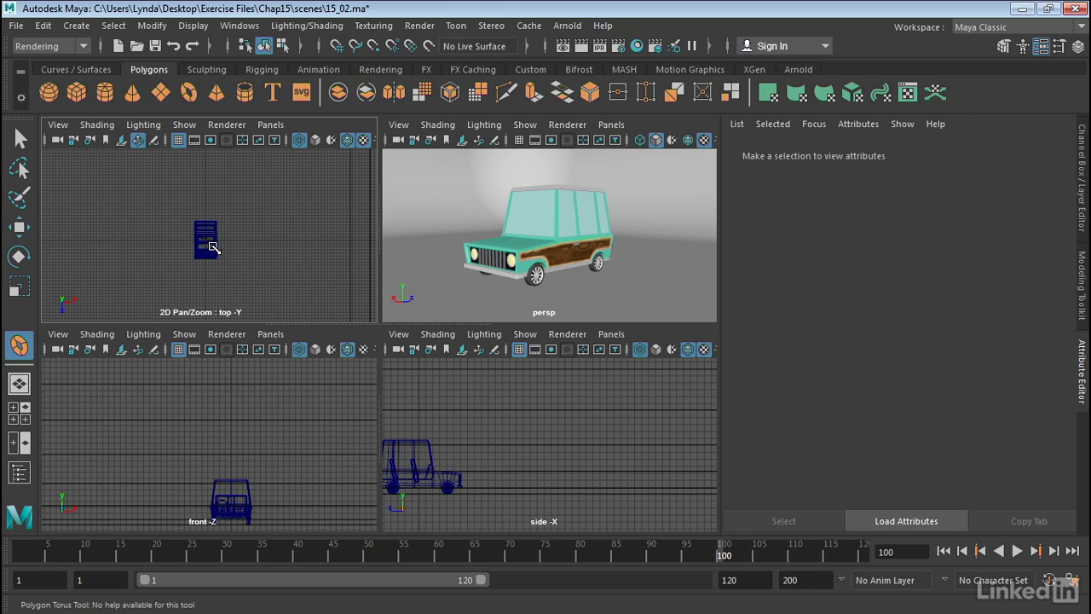
drag(210, 246, 247, 249)
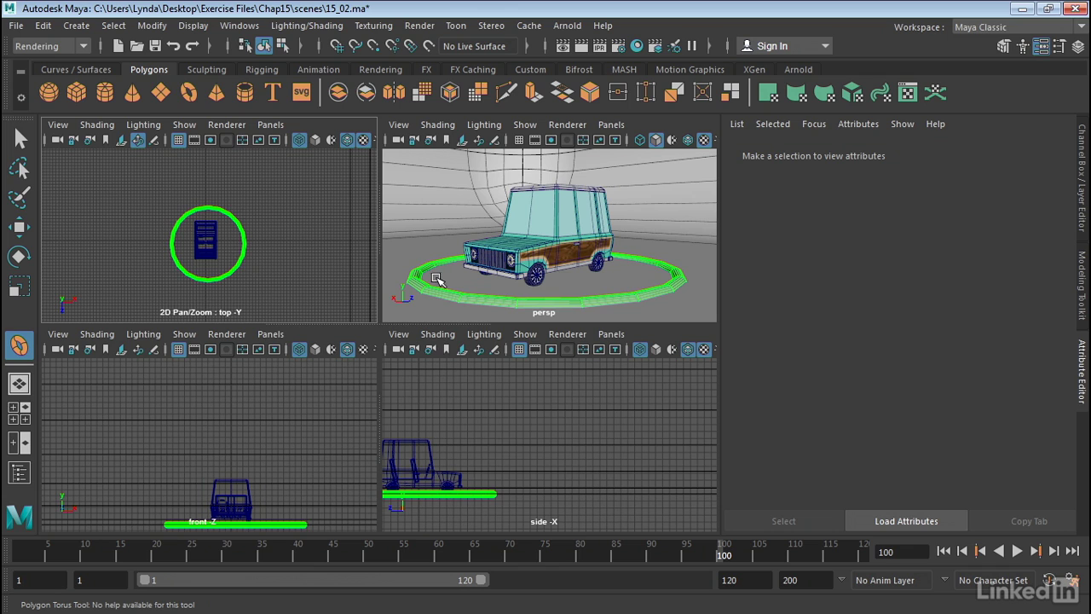
drag(438, 275, 436, 268)
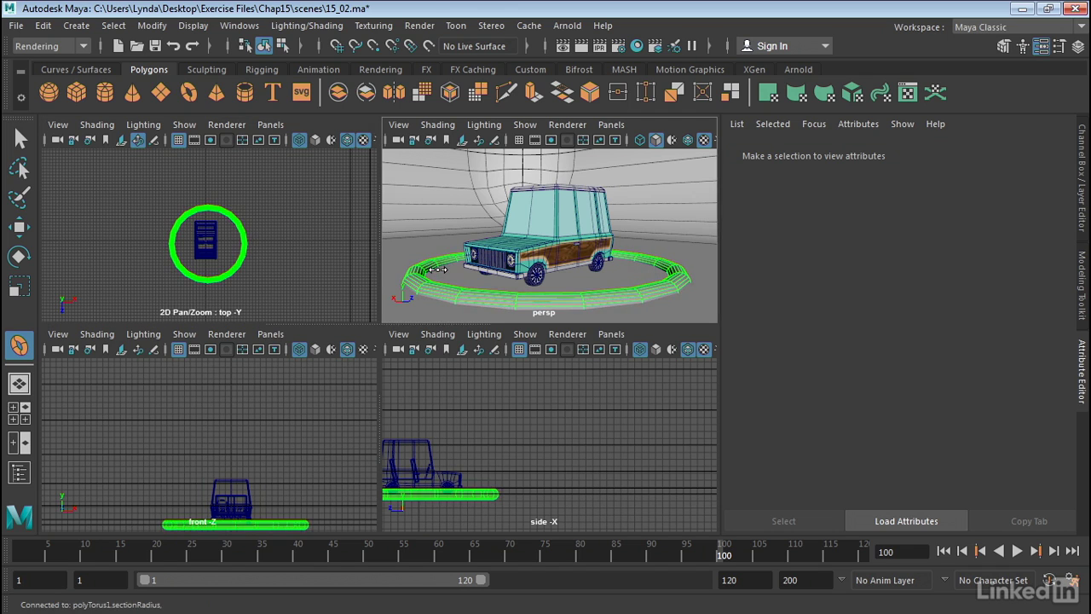
Move the torus up along Y so it hovers above the car.
key(w)
alt+middle_drag(486, 397, 589, 392)
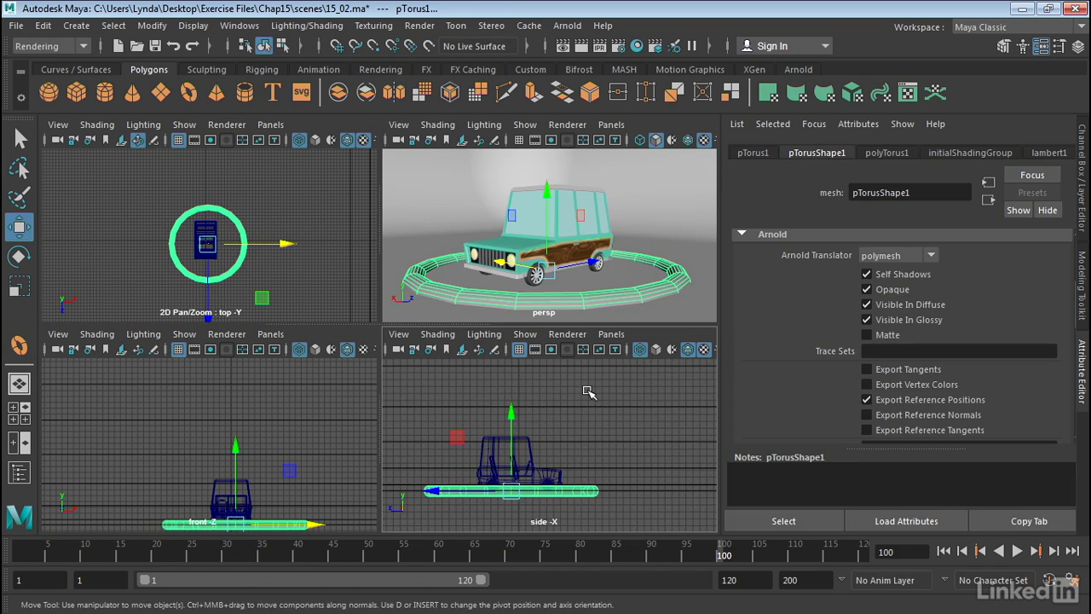
click(511, 422)
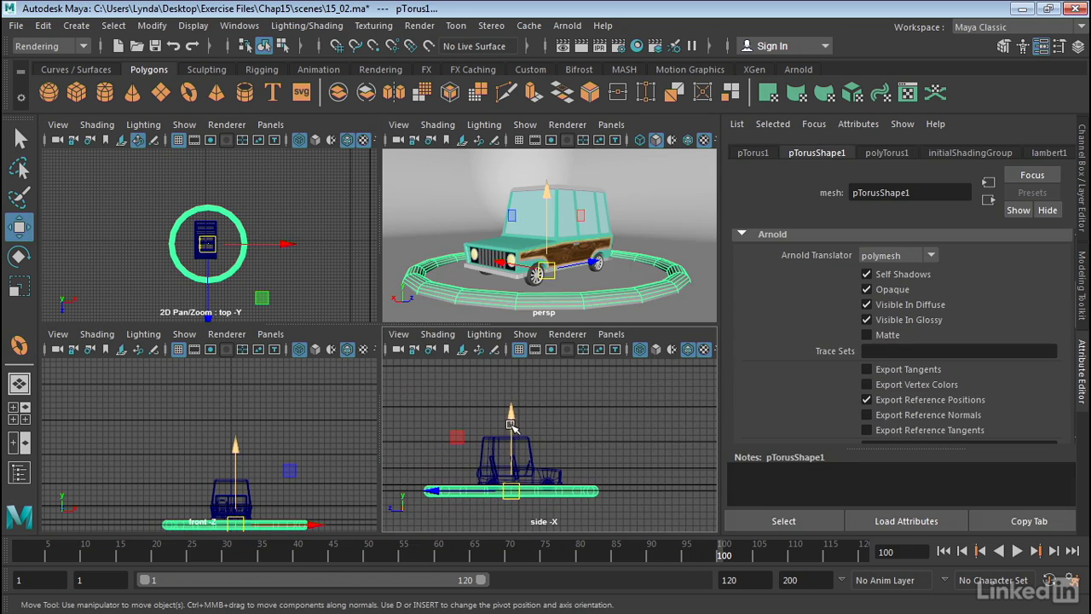
drag(511, 424, 503, 358)
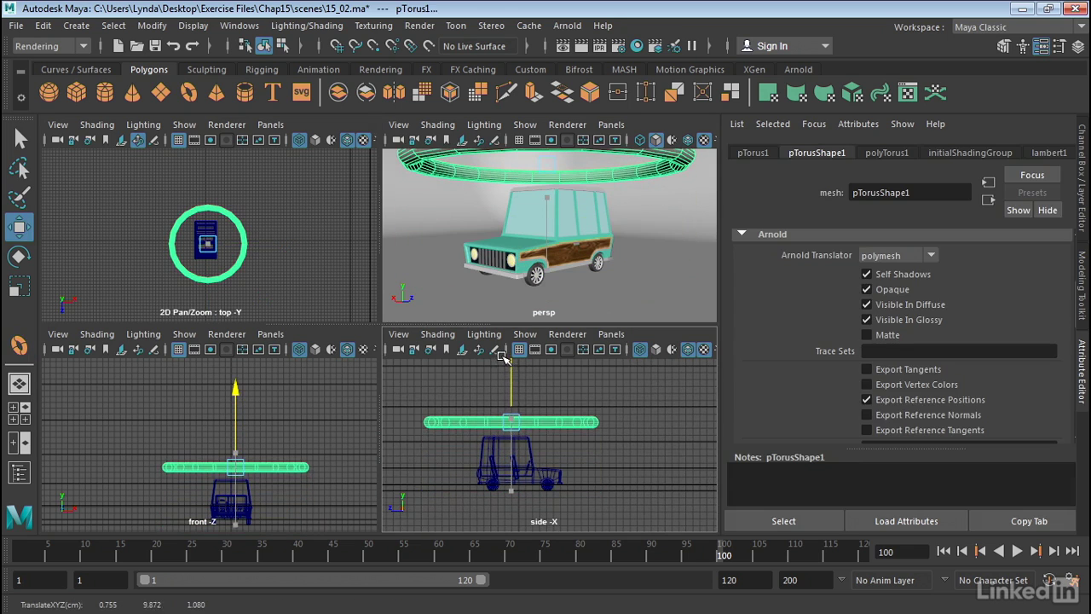
click(610, 386)
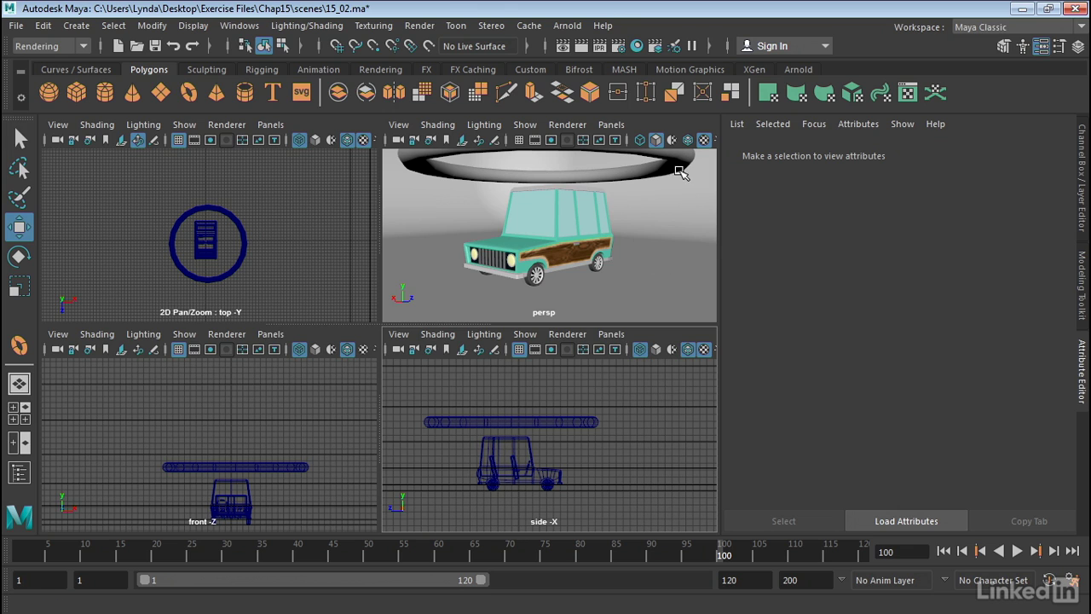
key(space)
Convert the selected torus into an Arnold mesh light.
click(617, 175)
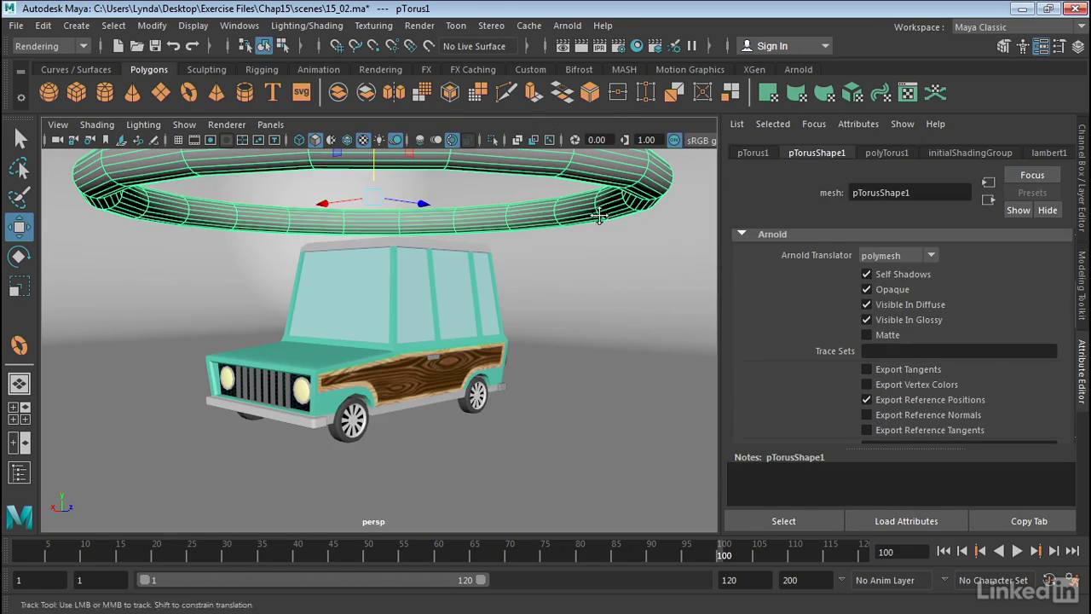
alt+drag(600, 215, 600, 230)
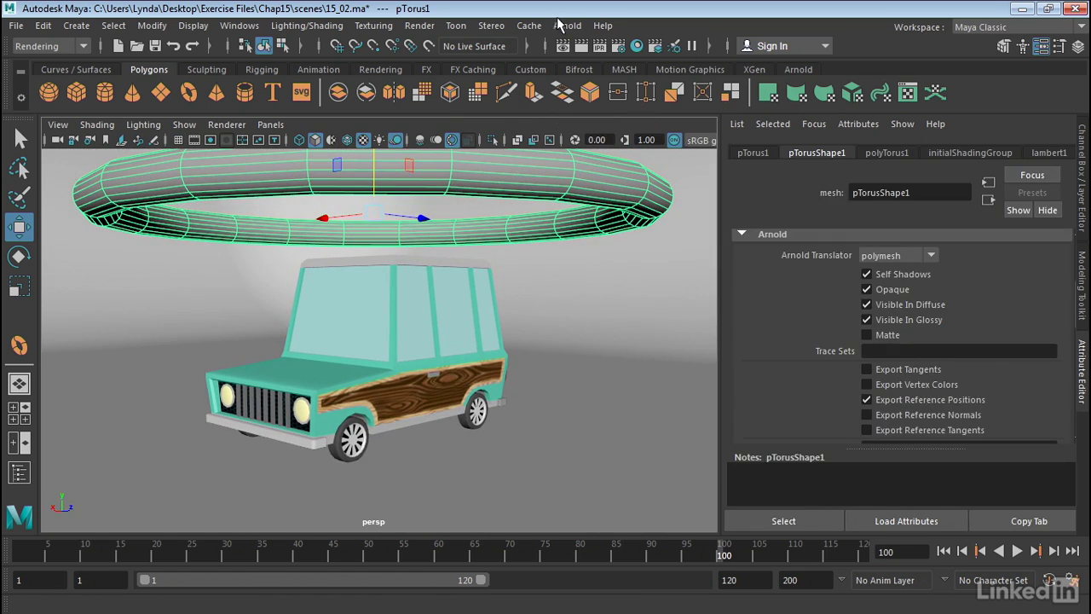
mouse_move(580, 90)
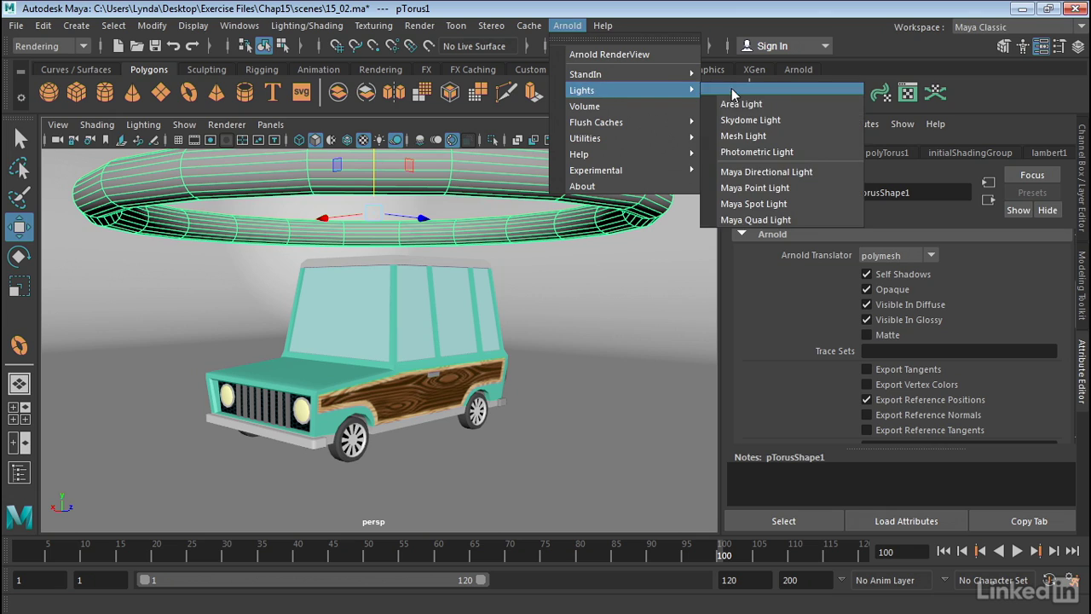
click(744, 136)
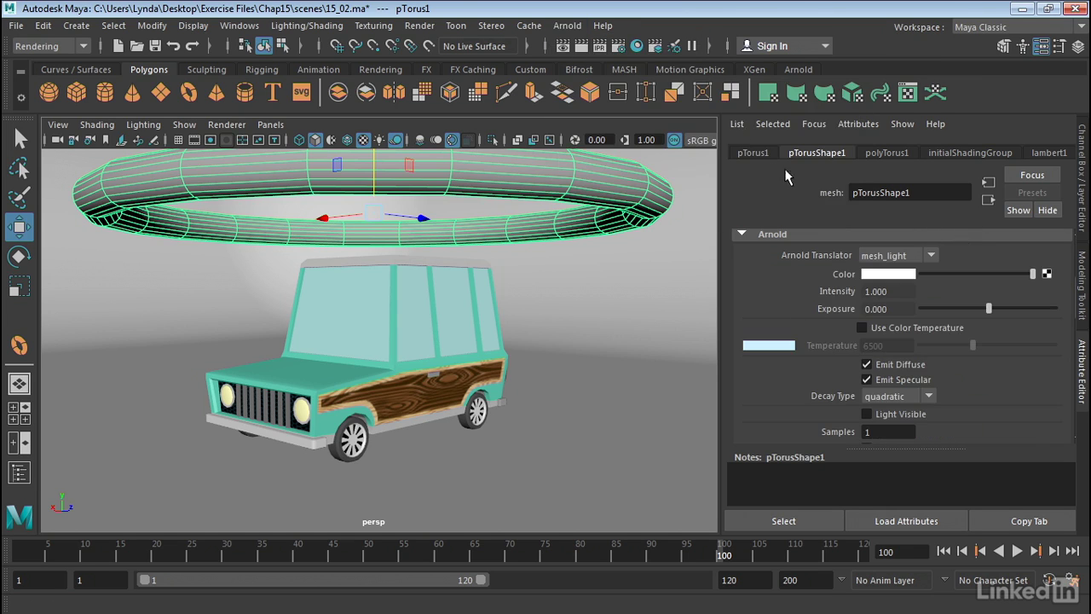
Inspect the torus's transform, shape, history, shading group and lambert1 attribute tabs.
click(752, 153)
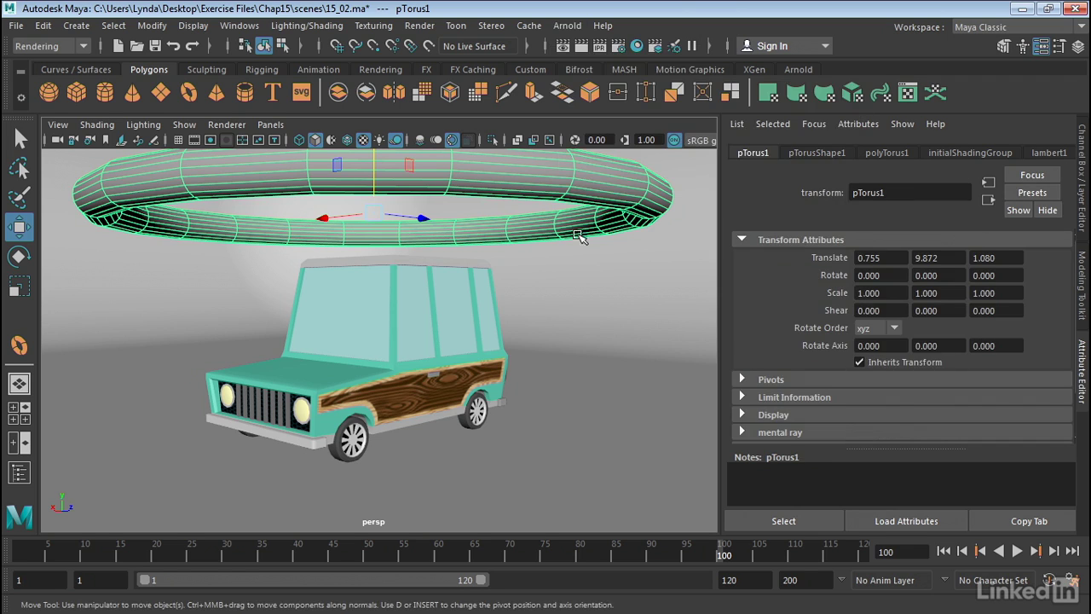
click(648, 252)
click(642, 179)
click(820, 154)
click(868, 153)
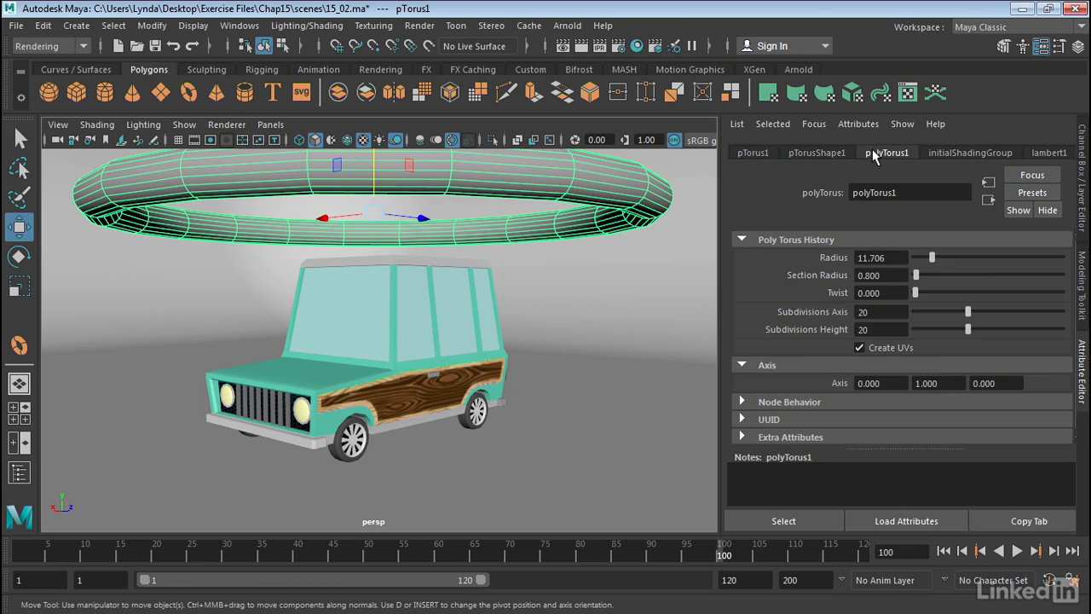
click(997, 154)
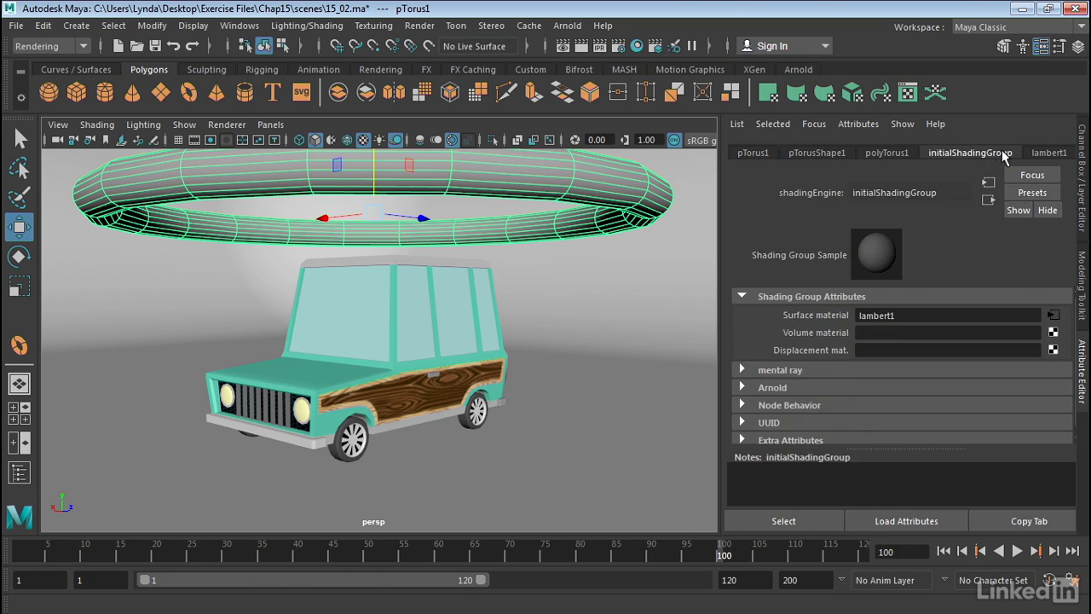
click(1055, 153)
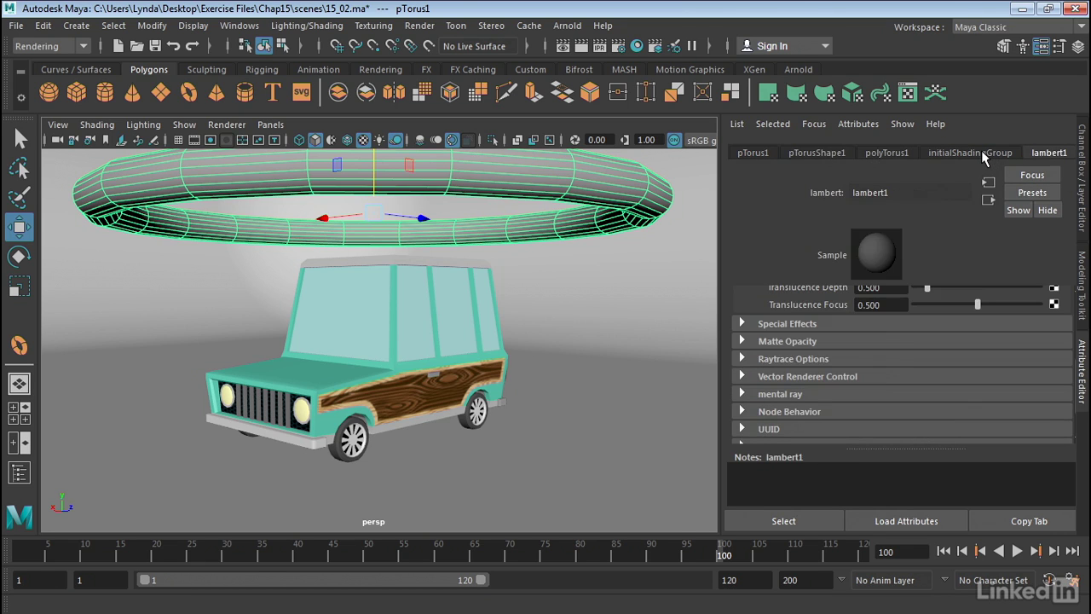
Return to pTorusShape1 and expand its Arnold section showing mesh_light Color and Intensity 1.000.
click(928, 153)
click(906, 153)
click(768, 152)
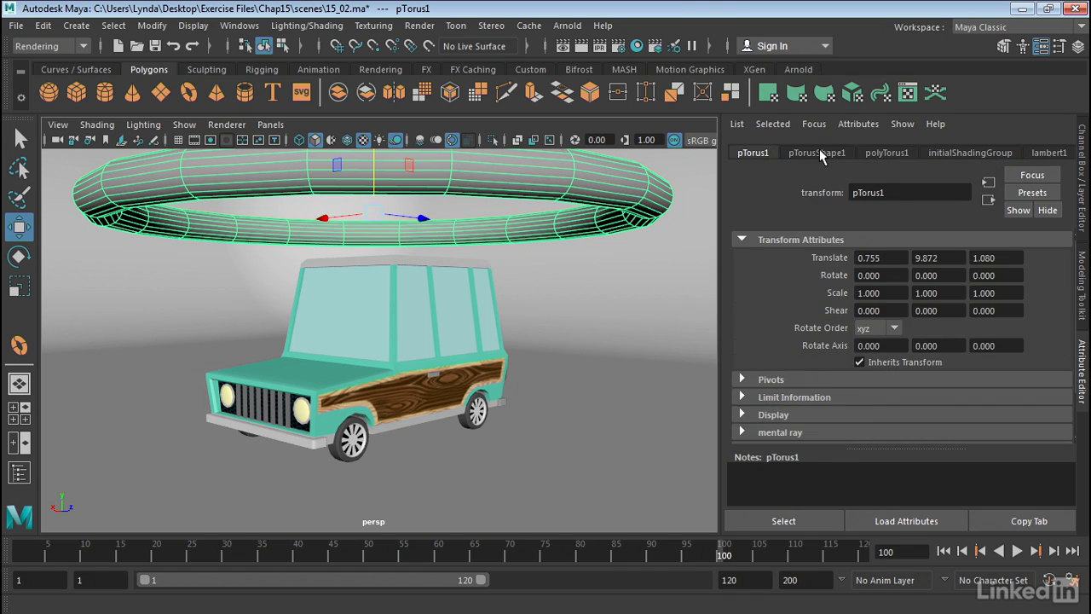
click(820, 152)
scroll(772, 289, up, 3)
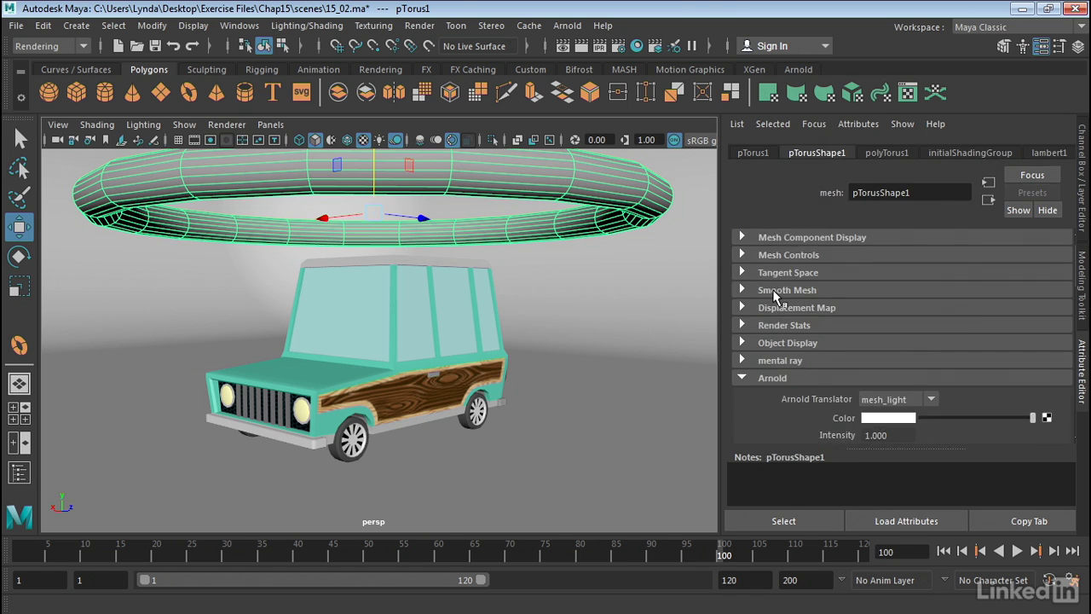
click(758, 398)
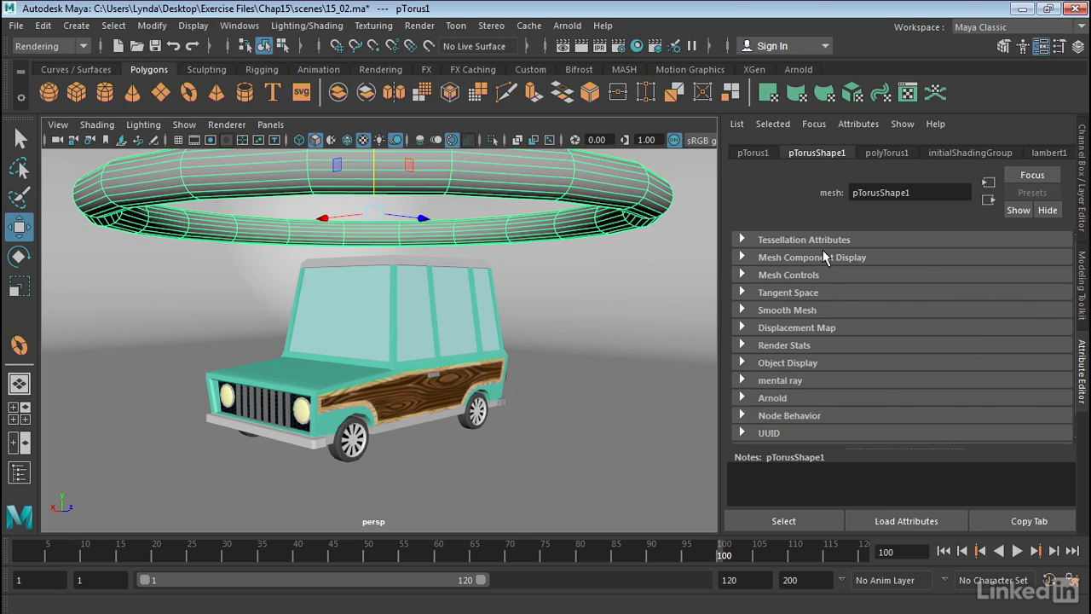
click(767, 398)
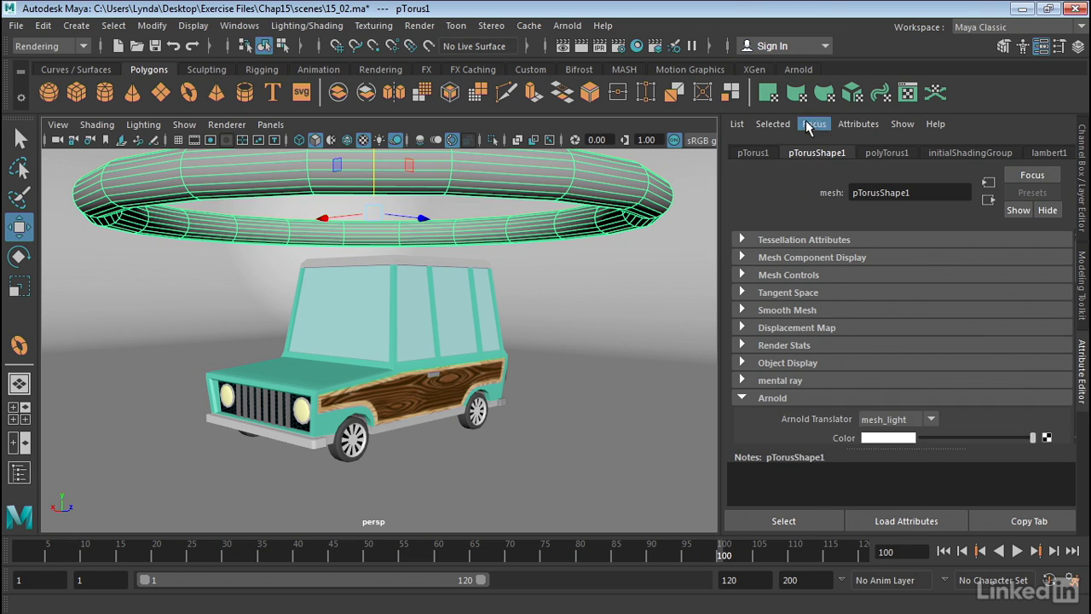
scroll(794, 341, down, 2)
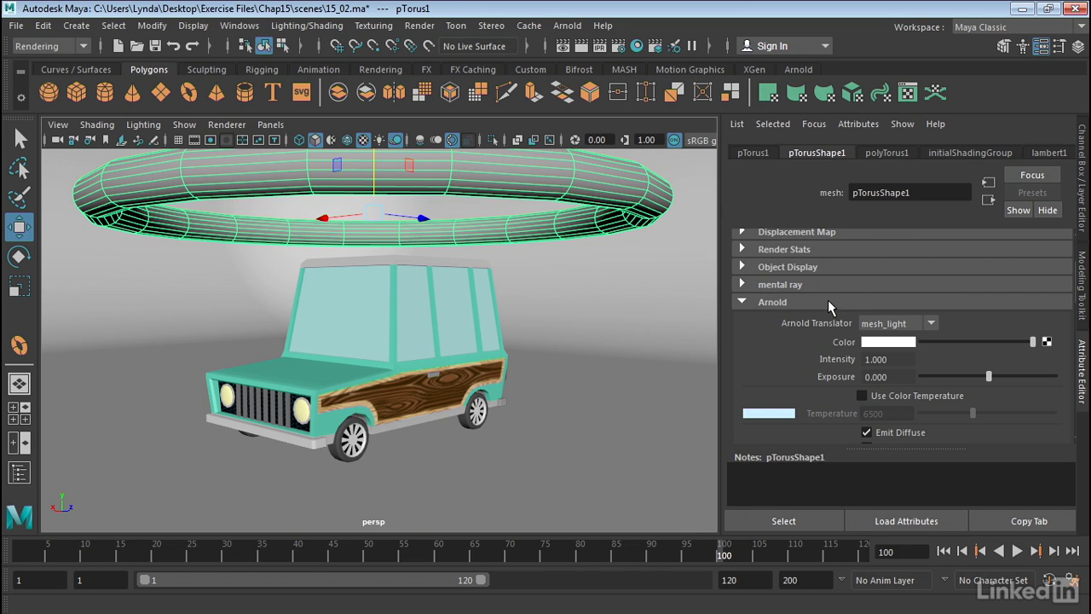
scroll(791, 305, down, 1)
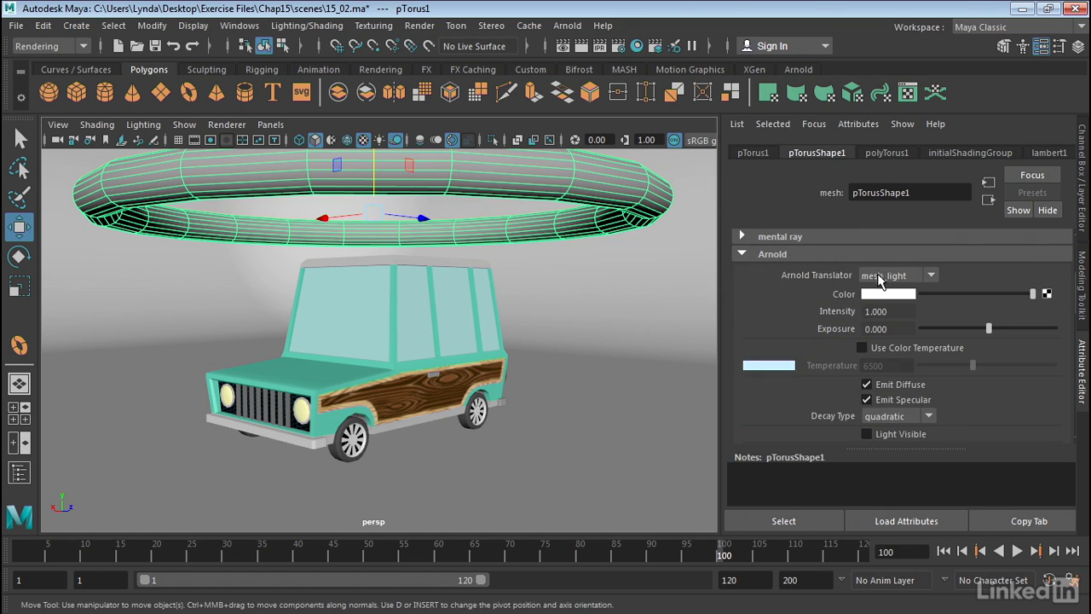
click(931, 276)
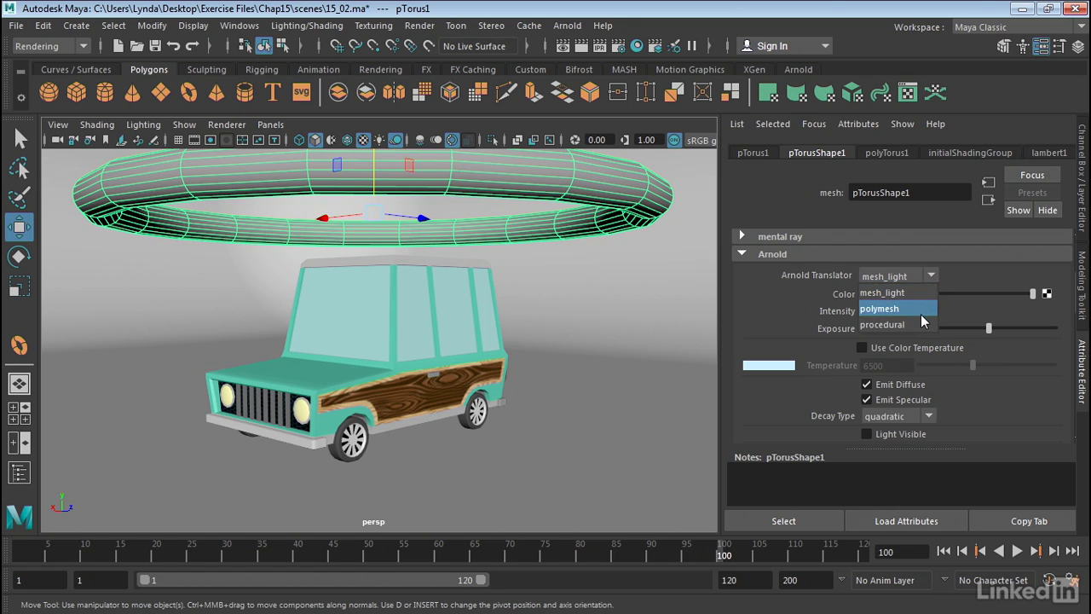
click(922, 315)
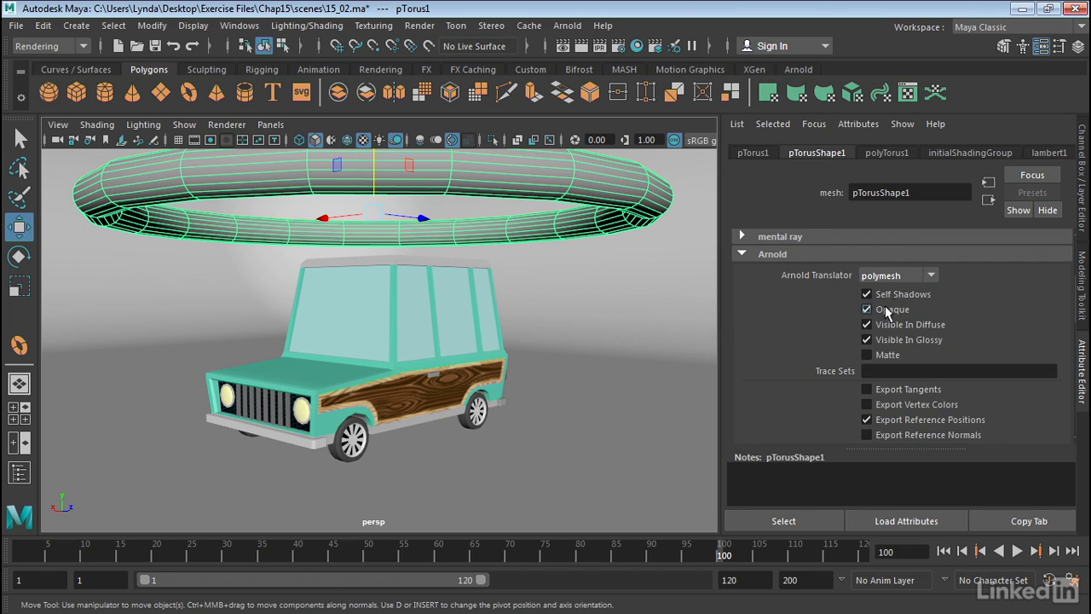
click(927, 279)
click(912, 298)
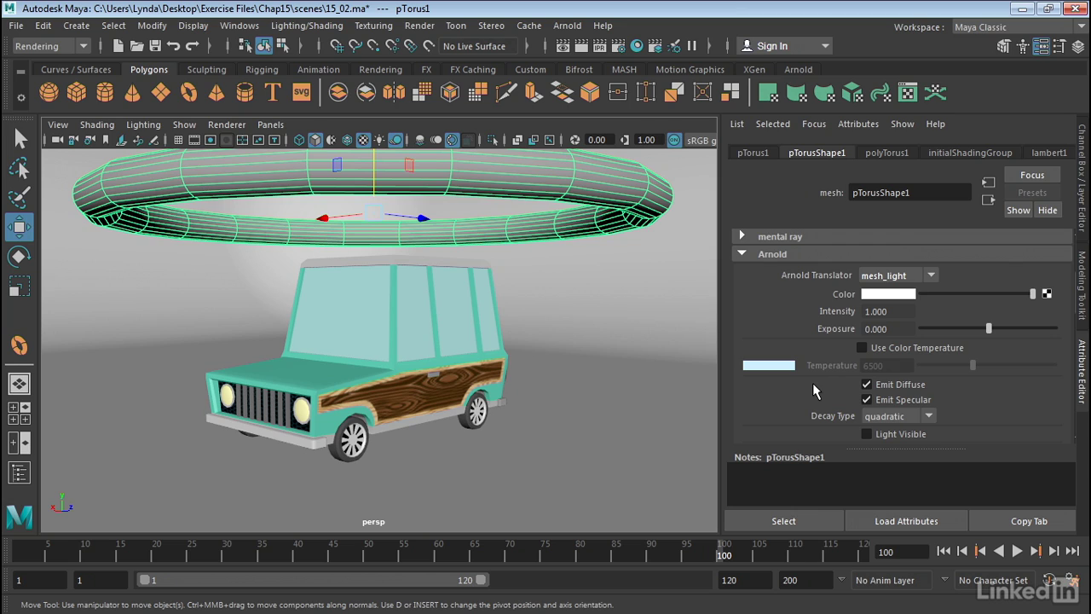
Set the torus mesh light Intensity to 200 and render the frame in Arnold Render View.
drag(895, 311, 852, 311)
text(200)
key(Return)
click(583, 48)
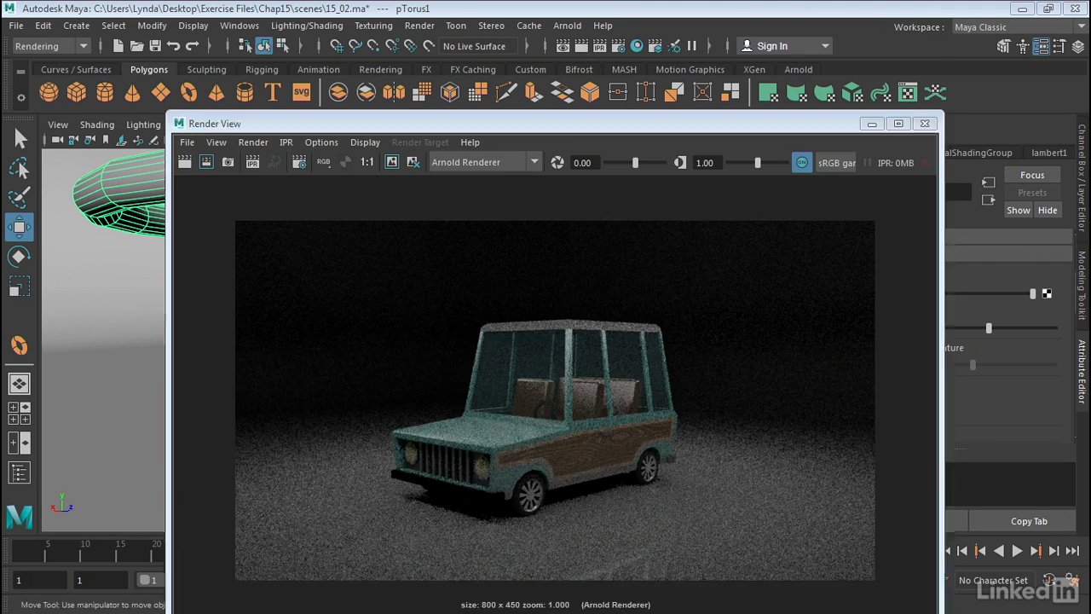
drag(824, 121, 828, 82)
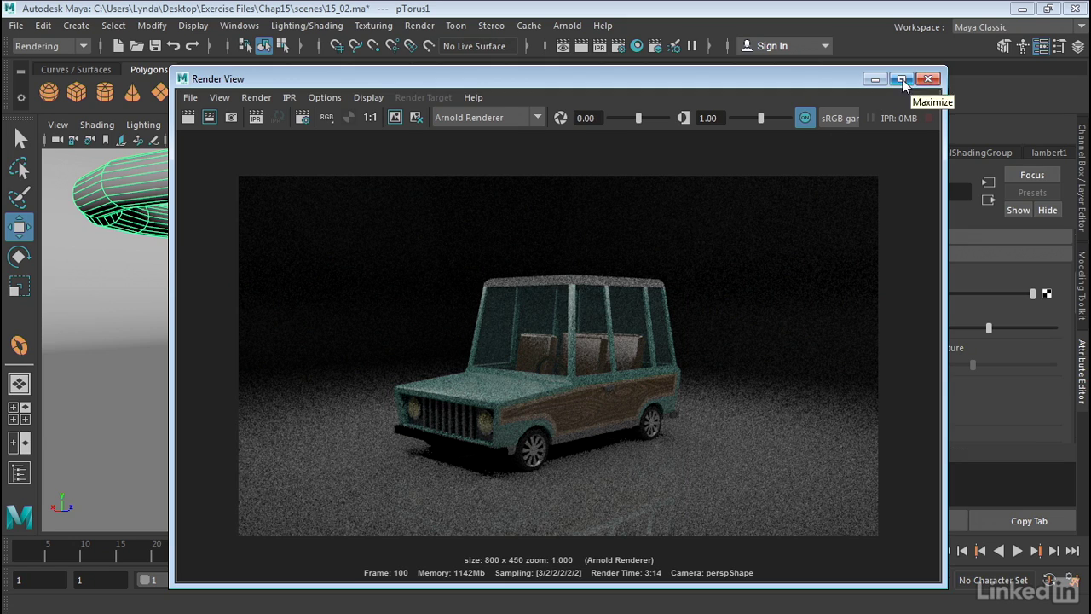
Close the Render View, set the mesh light Intensity to 500, and enable Light Visible.
click(929, 79)
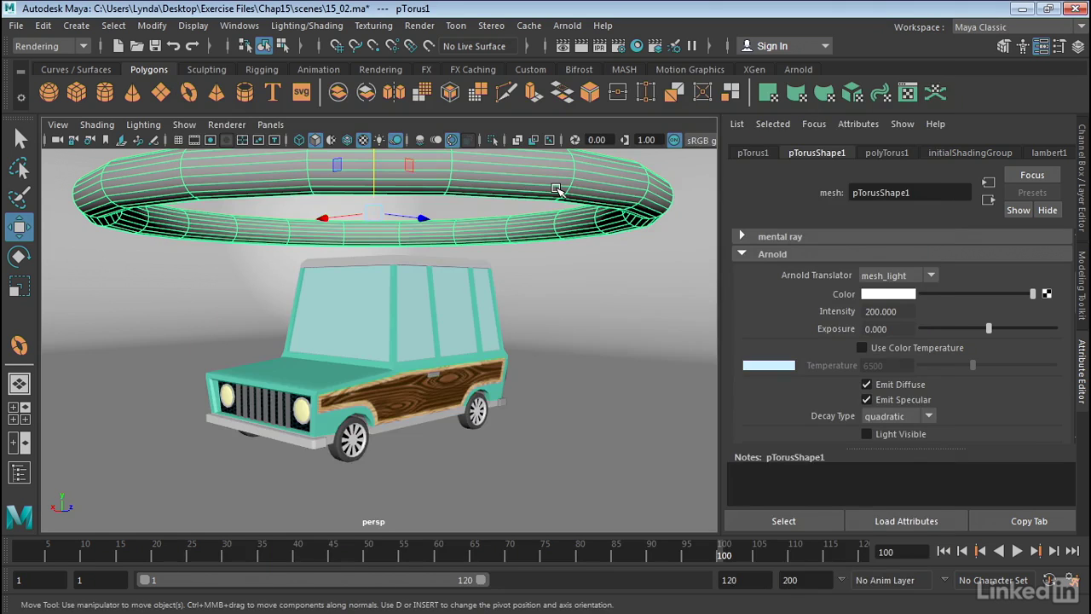
double_click(865, 312)
text(500)
key(Return)
click(866, 435)
Re-render the frame to show the torus glowing white above the car.
click(586, 53)
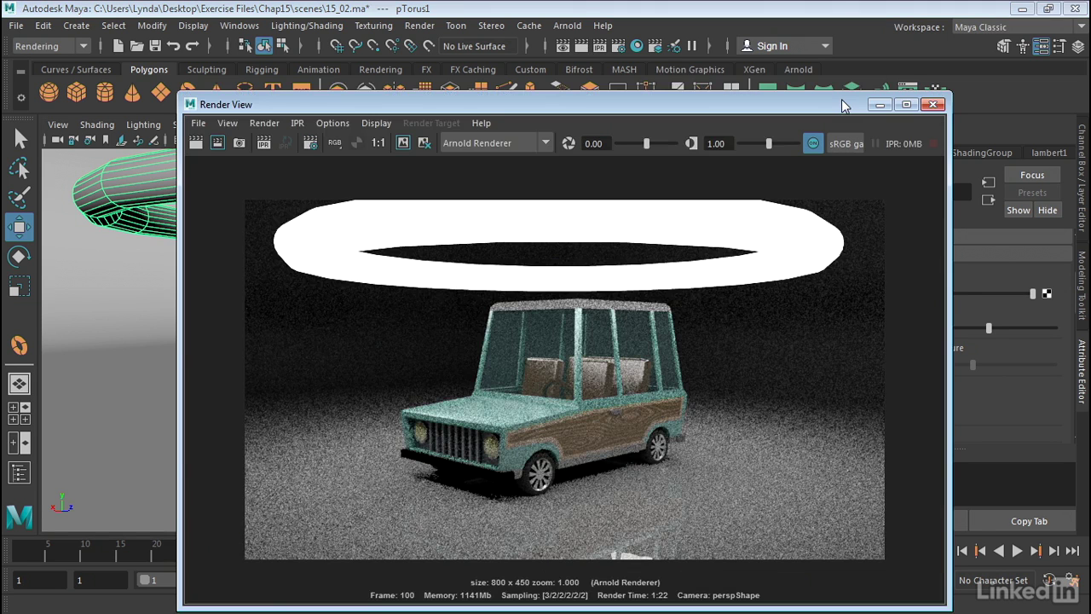